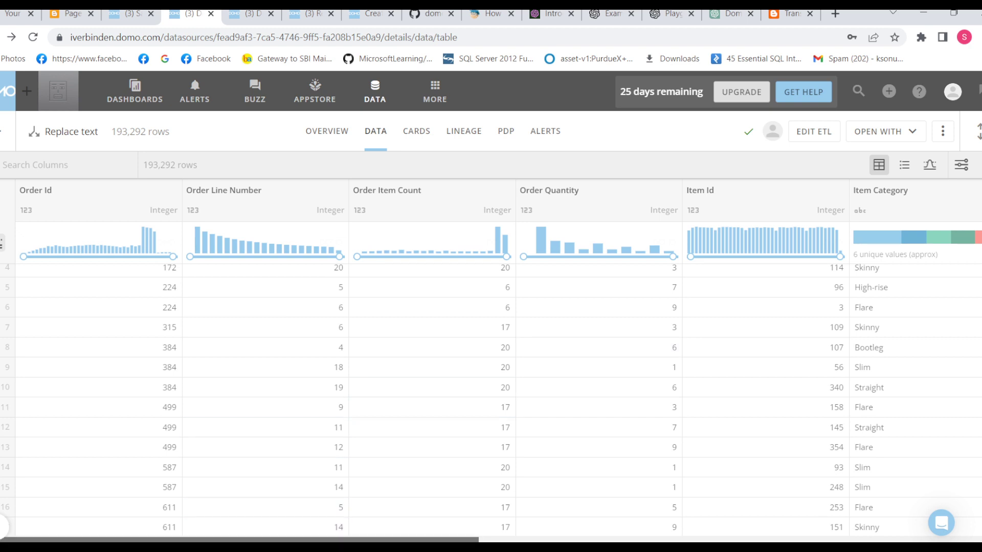
# Find the Item Description column in the Replace text dataset's table
pyautogui.hscroll(10, 499, 365)
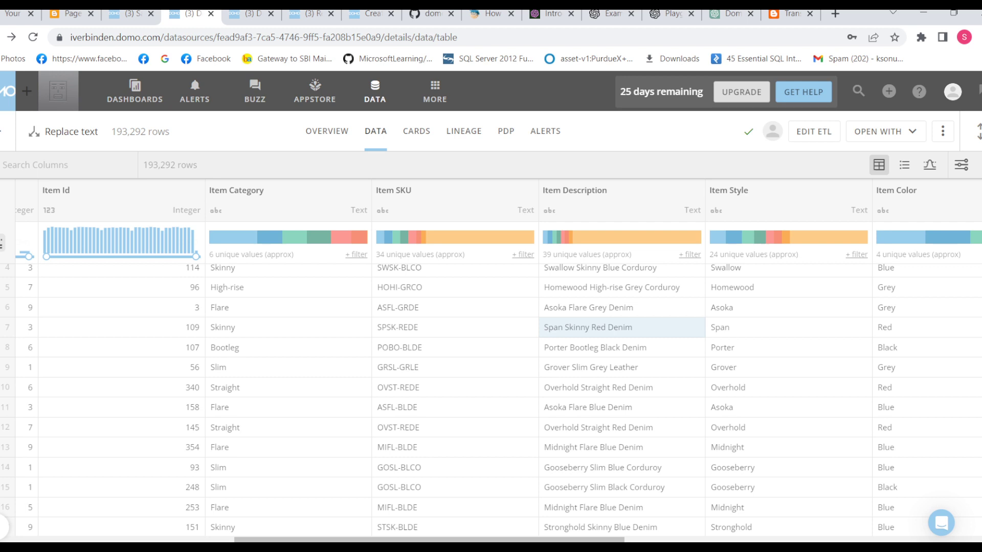
pyautogui.tripleClick(575, 190)
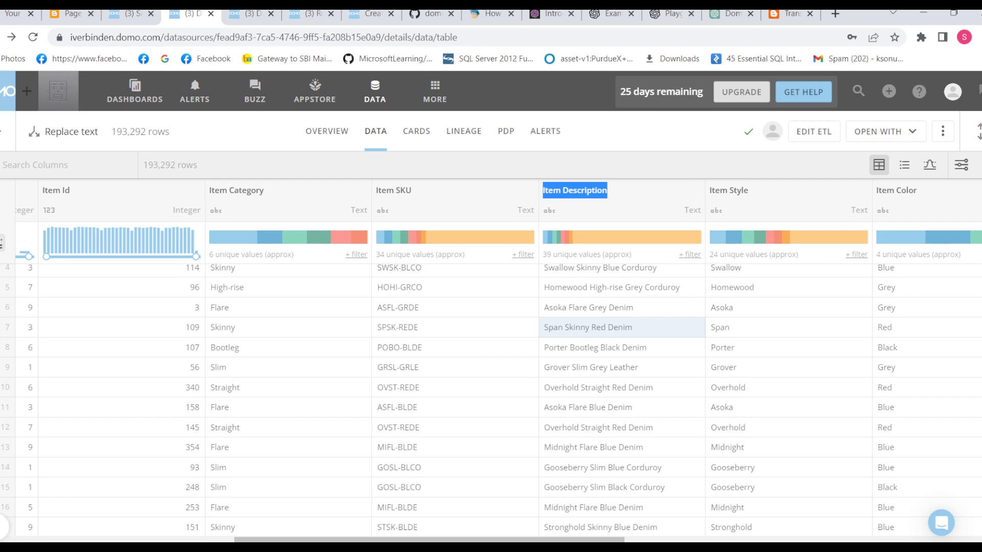
# Open the dataset's ETL, add a Split Column action and connect the Replace Text action to it
pyautogui.click(813, 132)
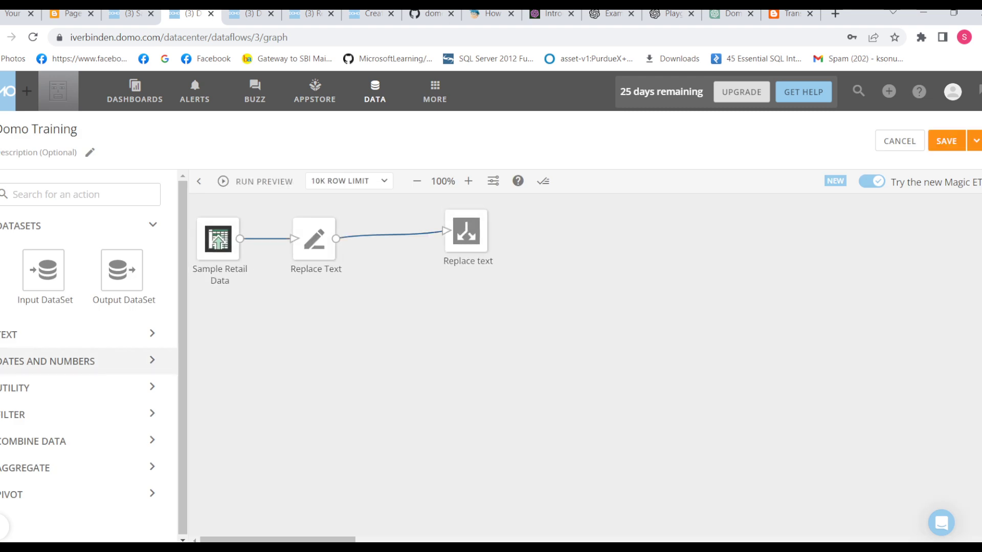
pyautogui.click(82, 335)
pyautogui.moveTo(43, 461); pyautogui.dragTo(386, 311)
pyautogui.moveTo(335, 238); pyautogui.dragTo(365, 310)
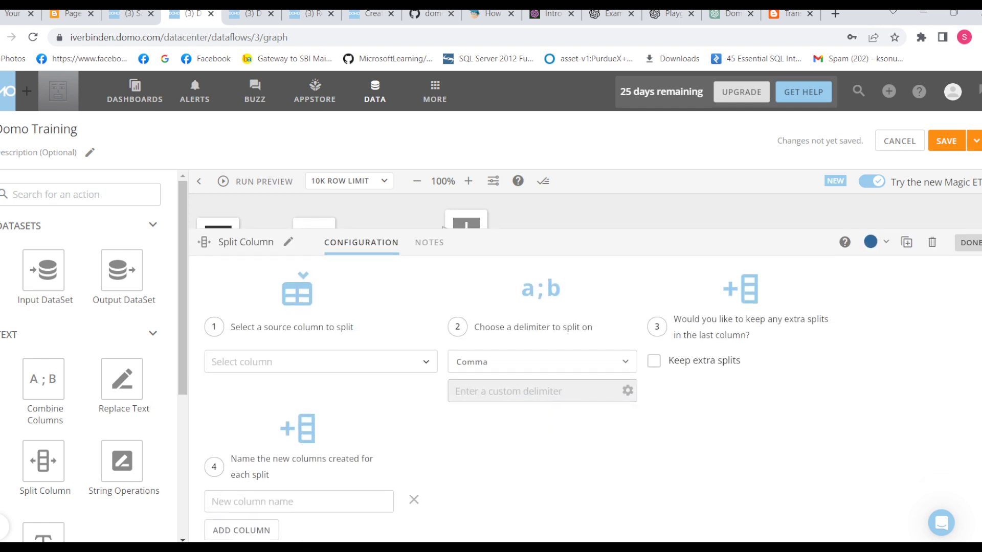
# Set the Split Column source to Item Description and the delimiter to Whitespace
pyautogui.click(320, 361)
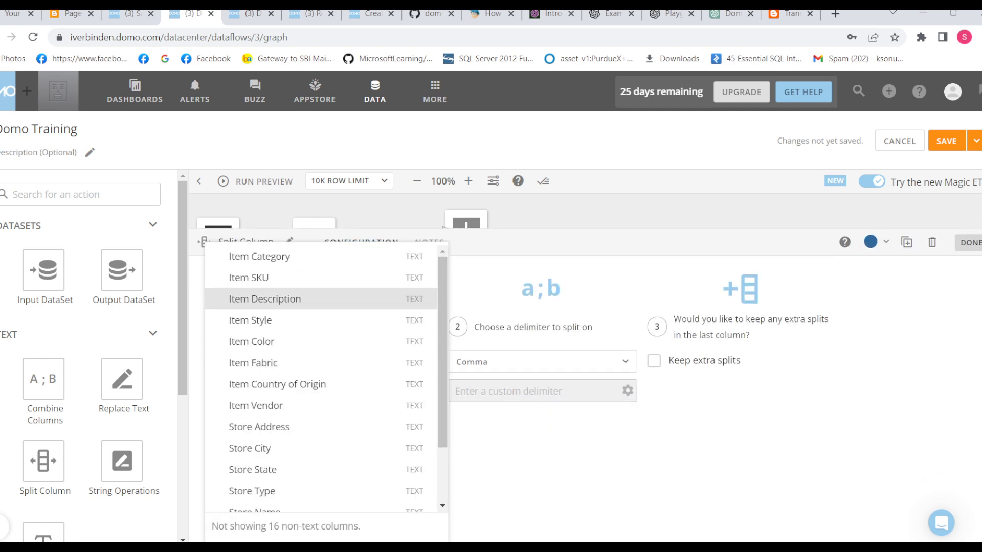
pyautogui.click(265, 299)
pyautogui.click(542, 362)
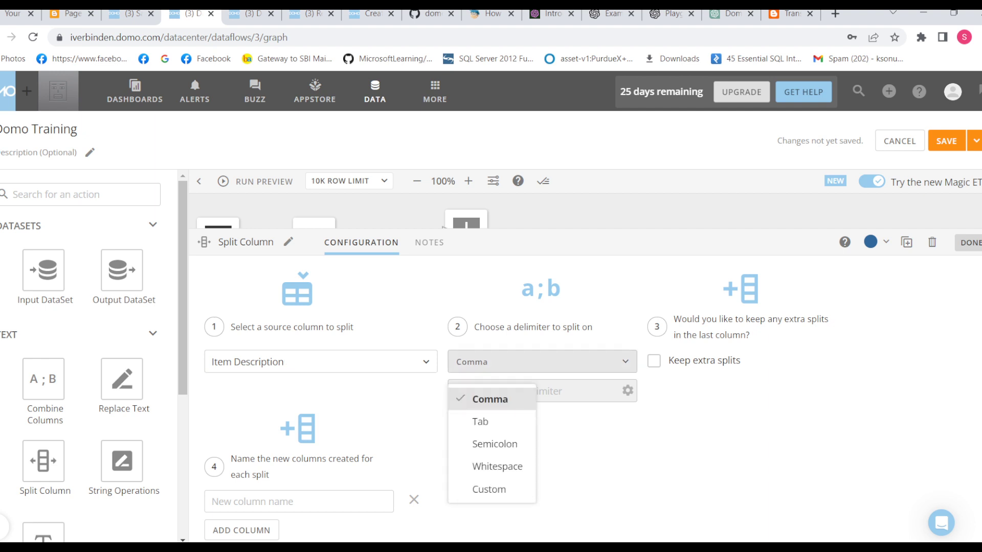
pyautogui.click(497, 466)
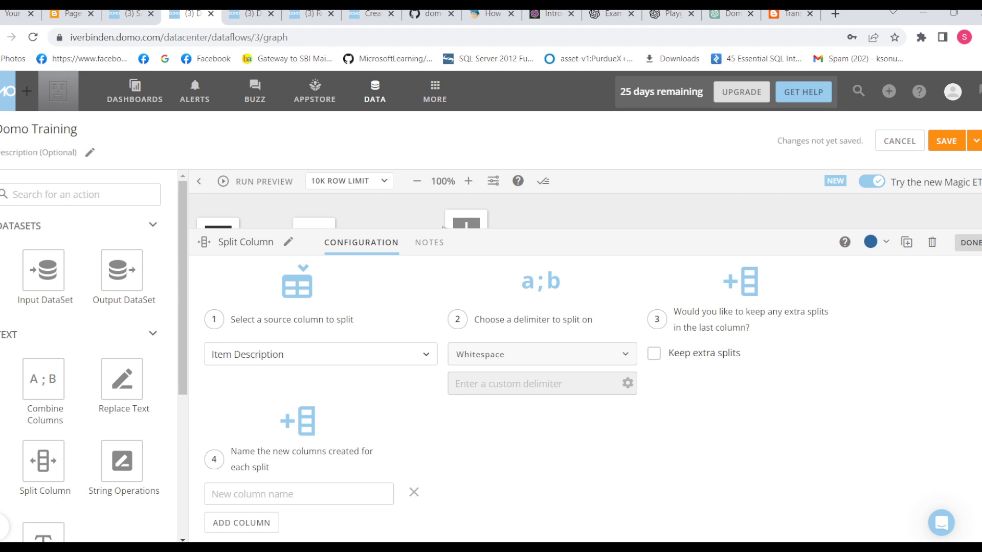
pyautogui.click(298, 494)
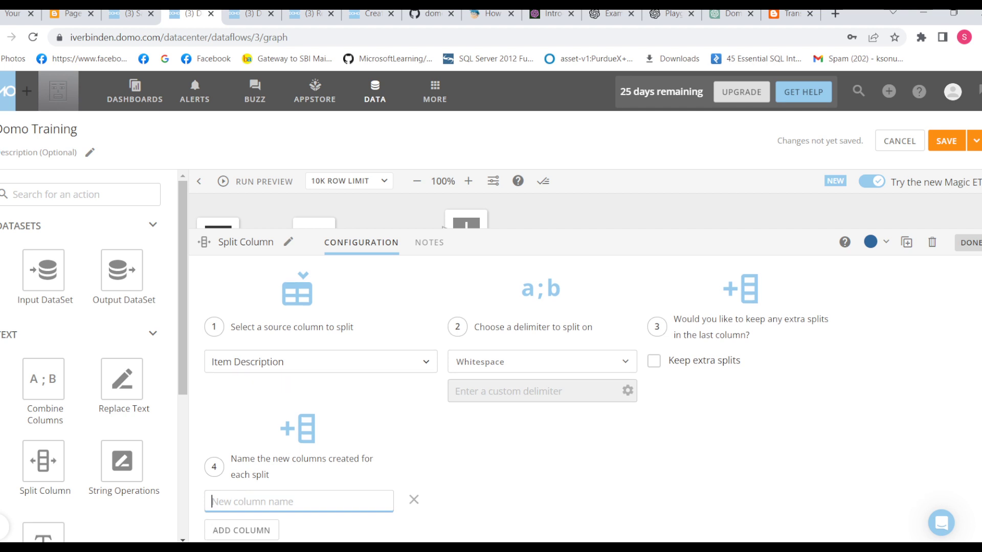
# Search the Sample Retail Data columns for "item d" and examine how the Item Description values are worded
pyautogui.click(131, 13)
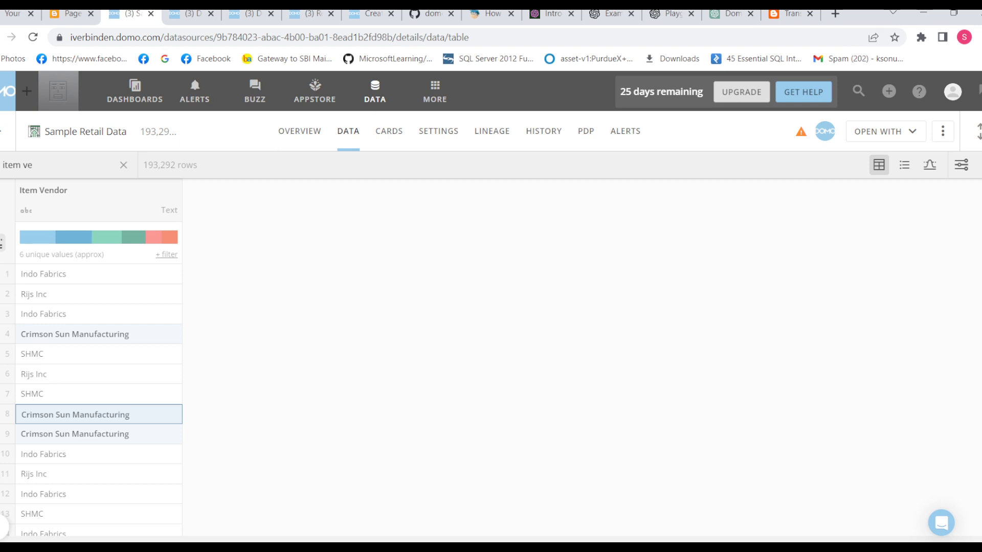
pyautogui.press('BackSpace')
pyautogui.press('BackSpace')
pyautogui.press('BackSpace')
pyautogui.press('BackSpace')
pyautogui.press('BackSpace')
pyautogui.press('BackSpace')
pyautogui.press('BackSpace')
pyautogui.write('i')
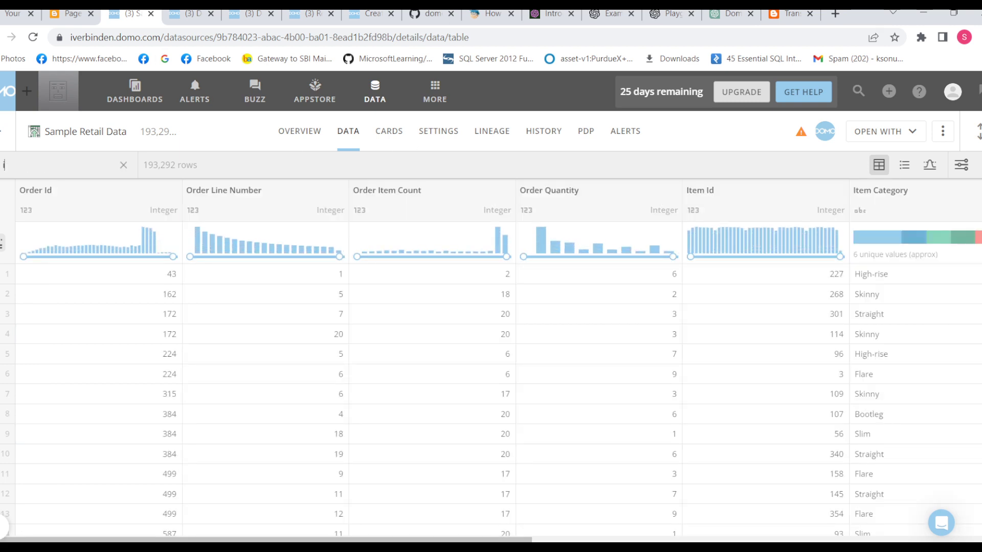
pyautogui.write('tem s')
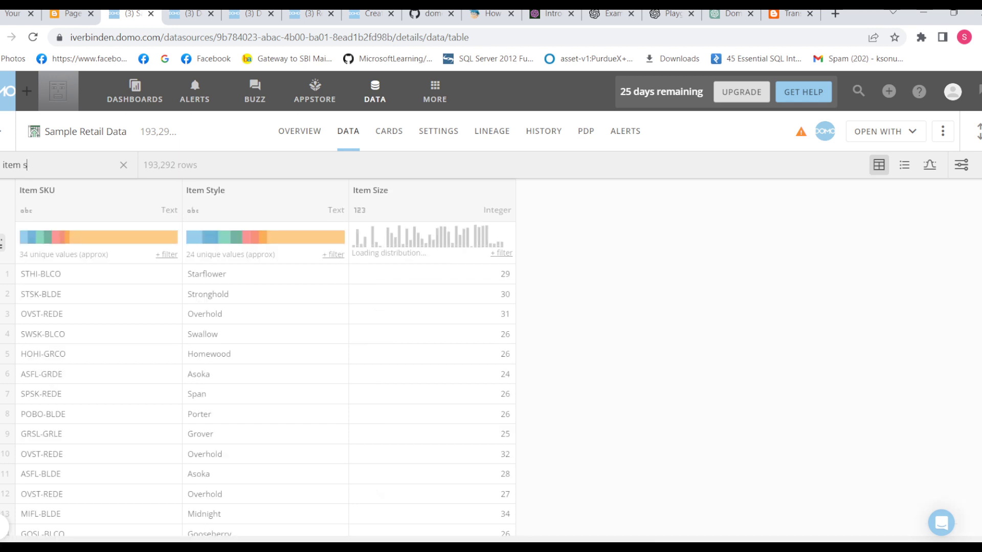
pyautogui.press('BackSpace')
pyautogui.write('d')
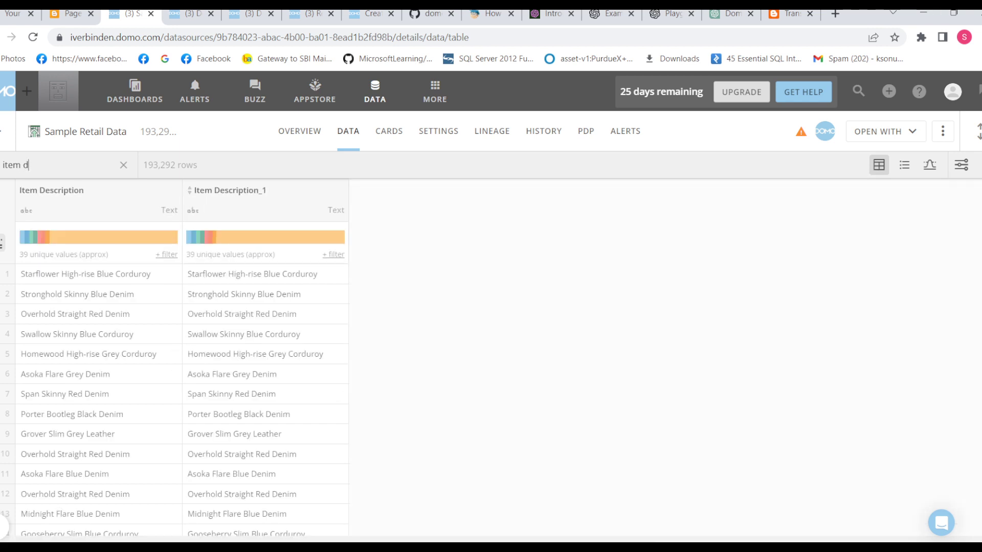
pyautogui.scroll(-2, 97, 353)
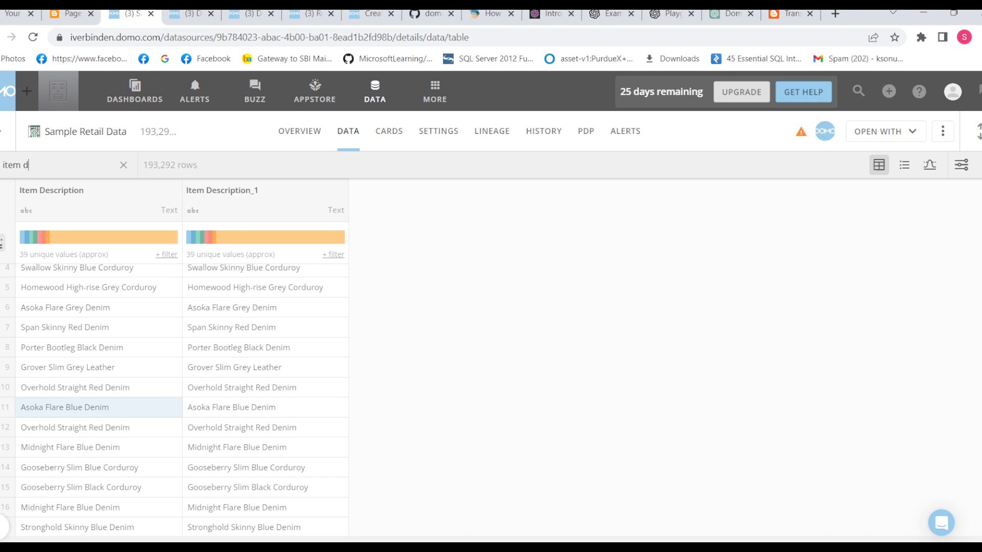
# Return to the dataflow and name the Split Column action's first new column "split 1"
pyautogui.hotkey('ctrl', 'Tab')
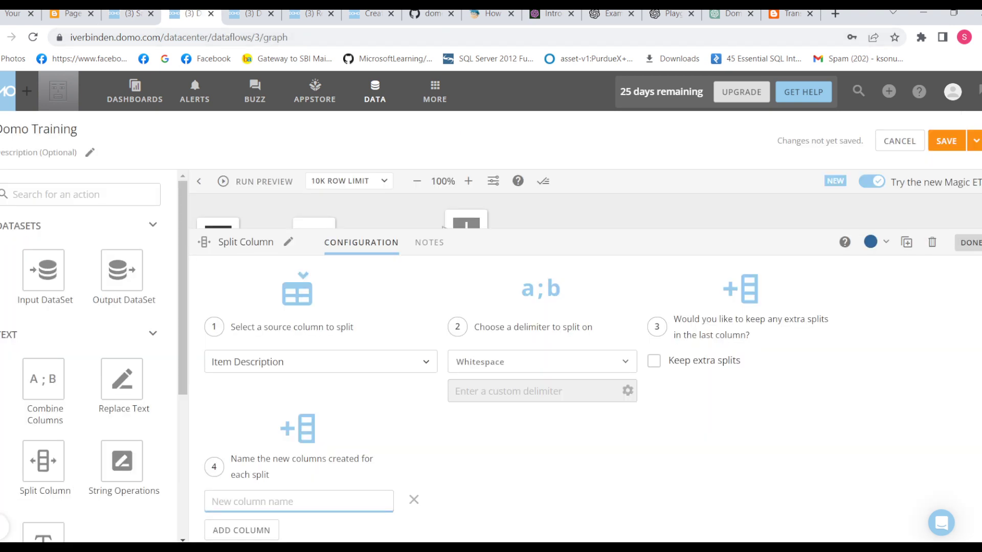
pyautogui.write('split 1')
pyautogui.hotkey('ctrl', 'shift', 'Tab')
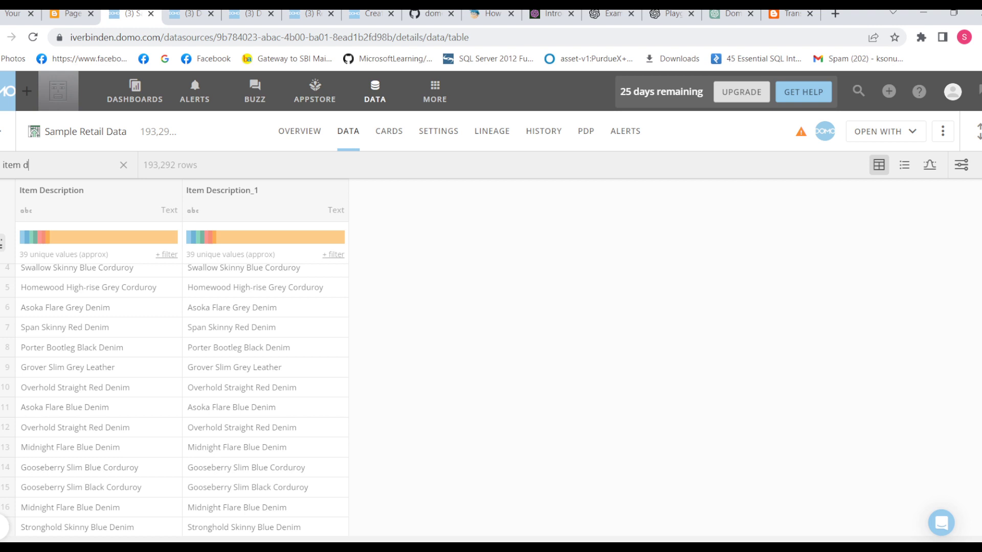
pyautogui.hotkey('ctrl', 'Tab')
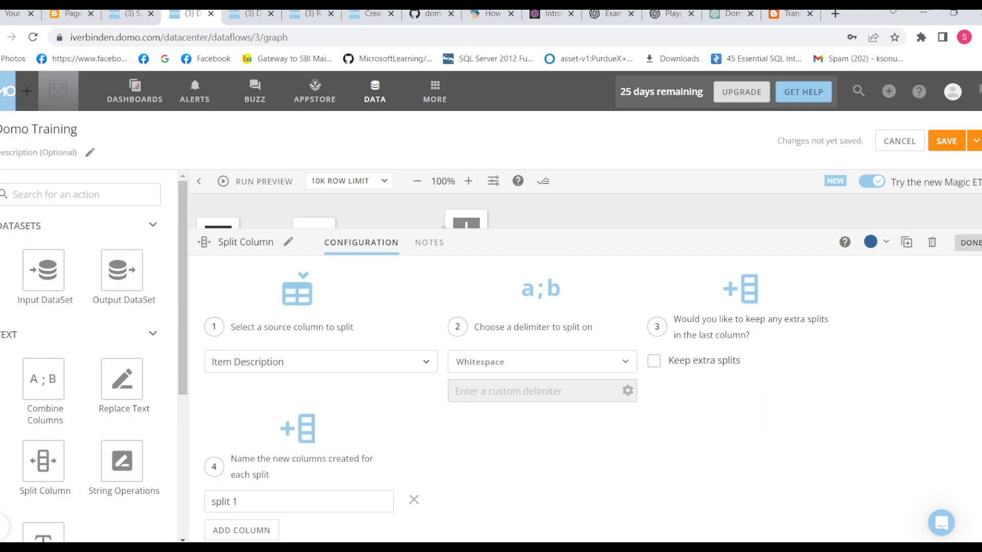
# Save and run the dataflow with the new Split Column action
pyautogui.click(975, 141)
pyautogui.click(944, 171)
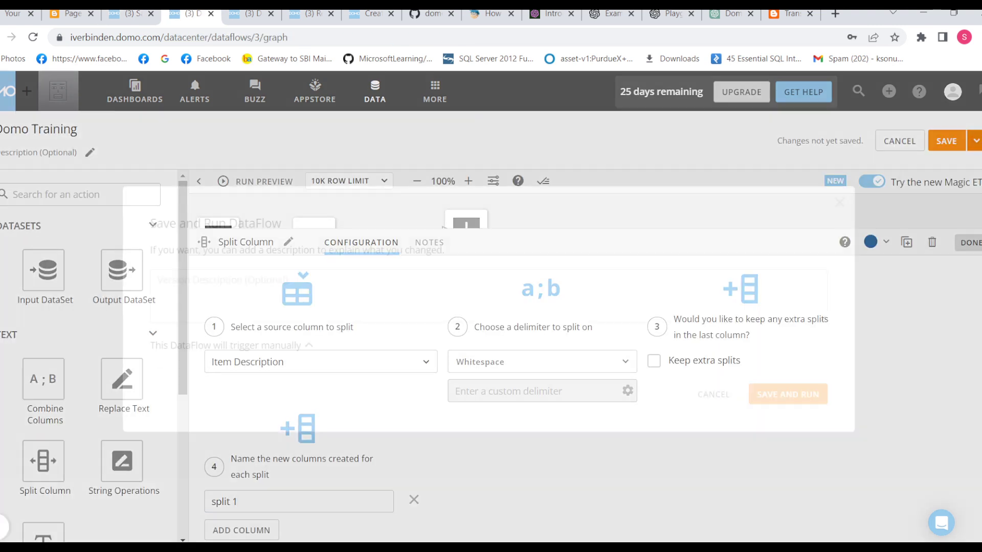
pyautogui.click(789, 394)
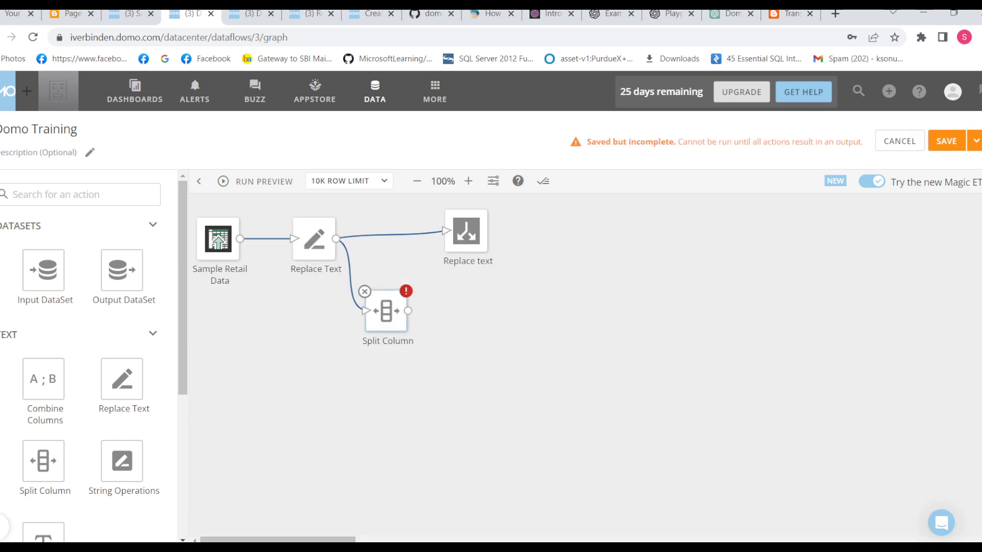
# Add an Output DataSet action next to the Split Column action
pyautogui.click(388, 312)
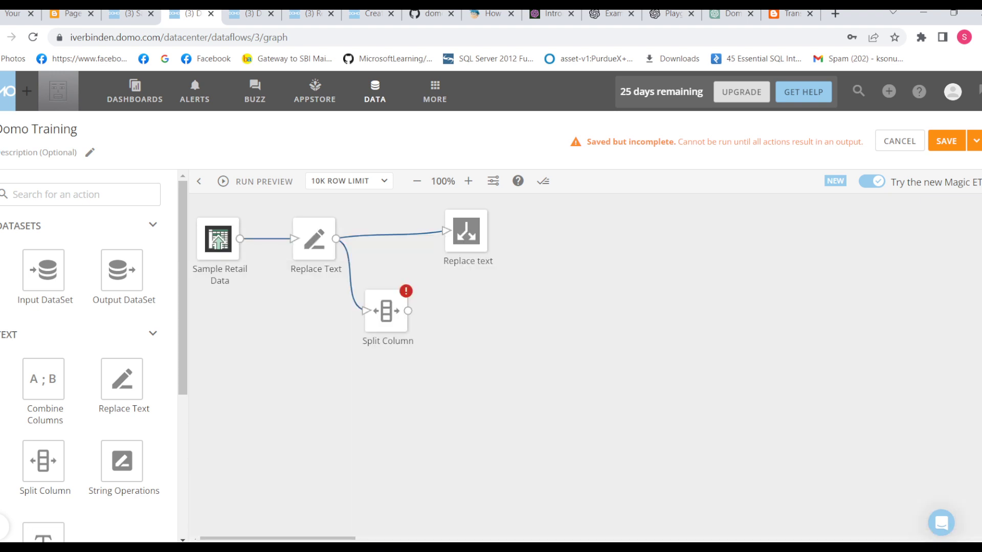
pyautogui.moveTo(121, 270); pyautogui.dragTo(482, 313)
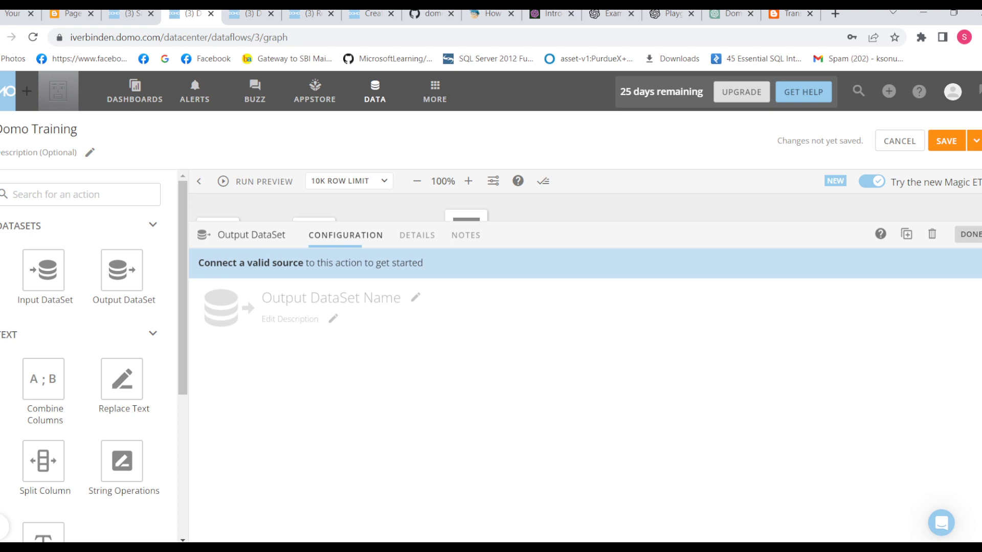
pyautogui.press('Escape')
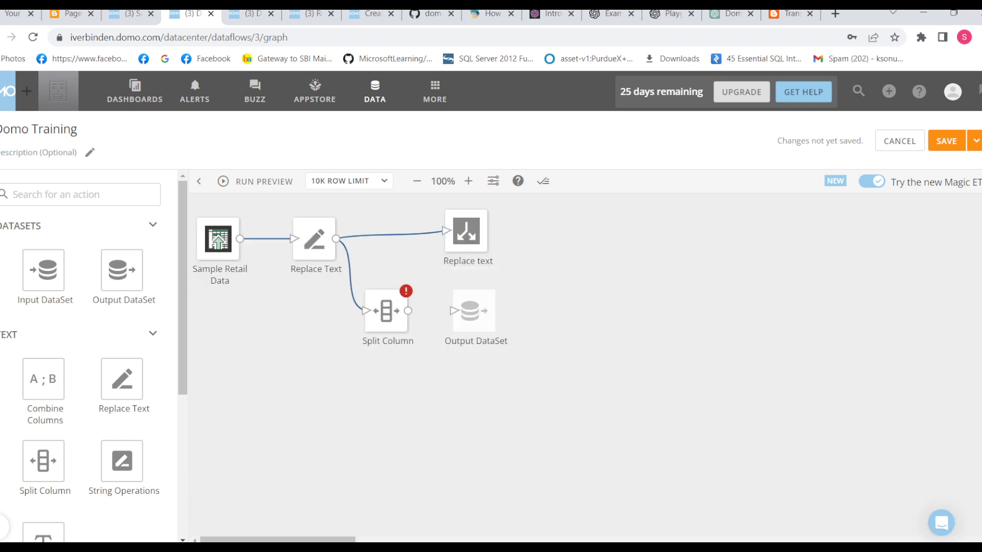
# Remove the Replace Text and Output DataSet actions, and connect Sample Retail Data through Split Column to the Replace text output
pyautogui.click(293, 219)
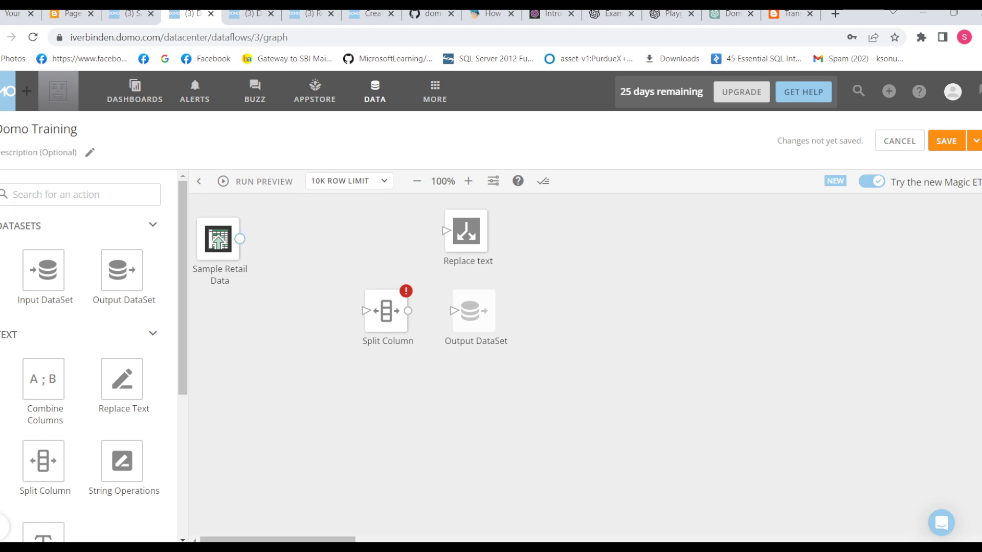
pyautogui.moveTo(239, 239)
pyautogui.mouseDown()
pyautogui.moveTo(365, 310)
pyautogui.moveTo(430, 266)
pyautogui.moveTo(445, 231)
pyautogui.moveTo(451, 310)
pyautogui.mouseUp()
pyautogui.click(473, 311)
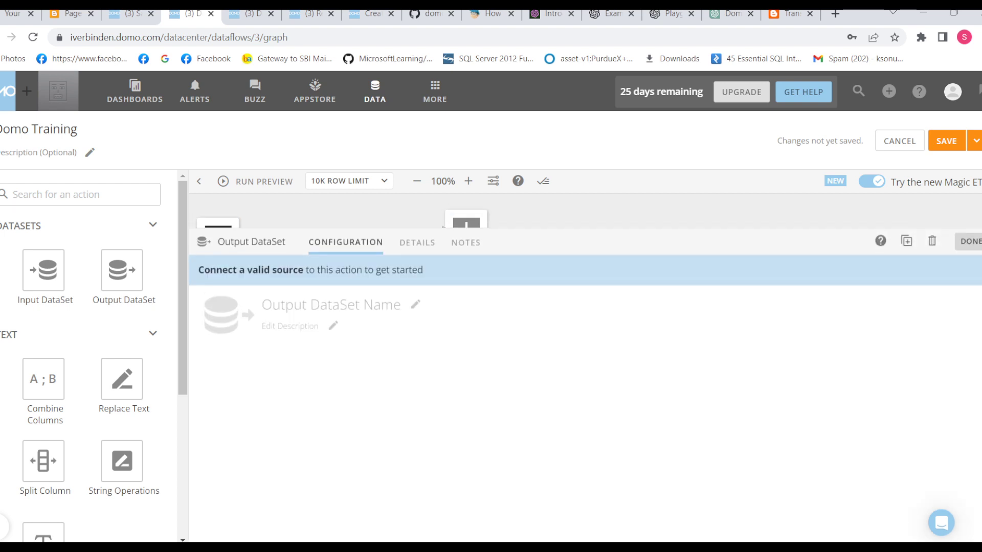
pyautogui.press('Escape')
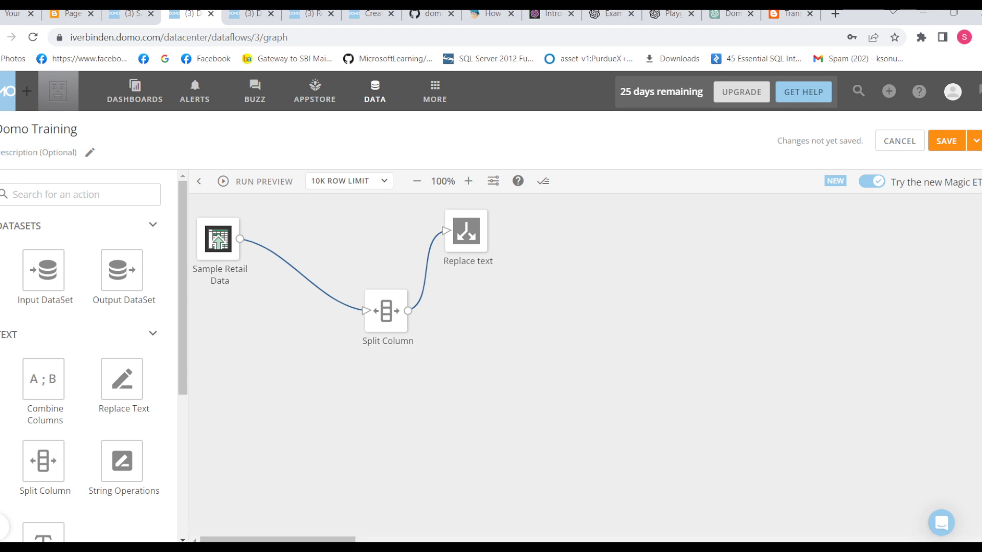
# Save and run the rewired dataflow without a version description
pyautogui.click(976, 141)
pyautogui.click(943, 168)
pyautogui.click(787, 394)
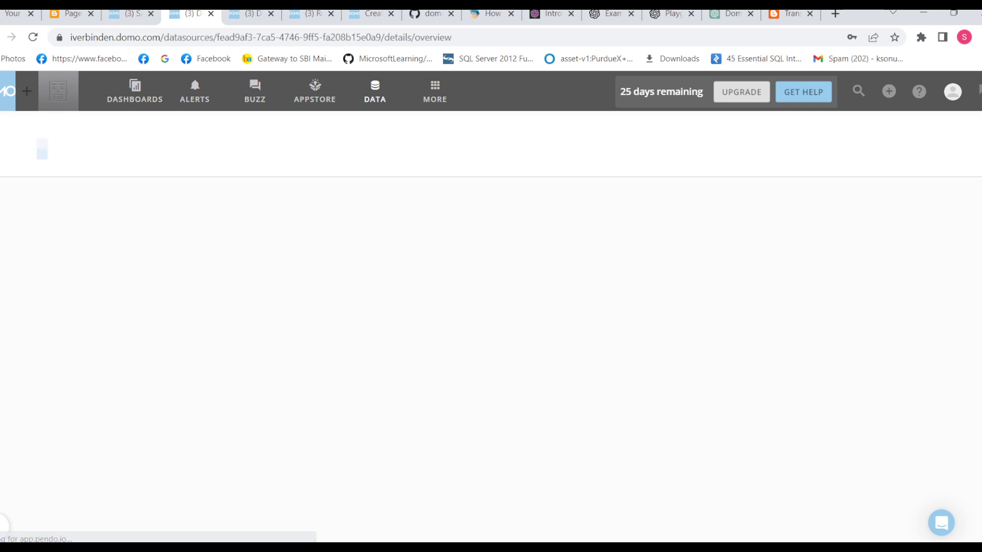
# View the Replace text dataset's table and compare the split 1 column with Item Description_1
pyautogui.click(375, 131)
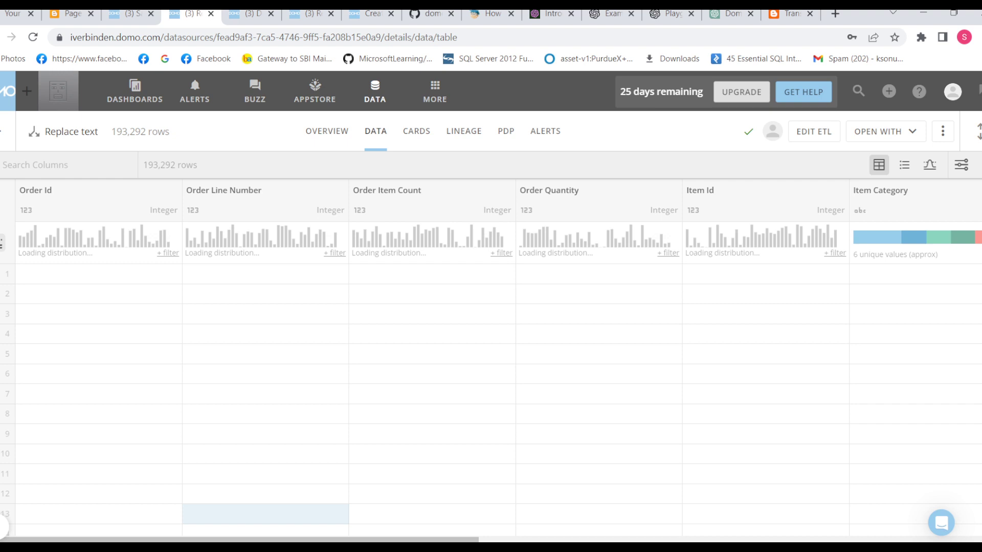
pyautogui.hscroll(10, 499, 358)
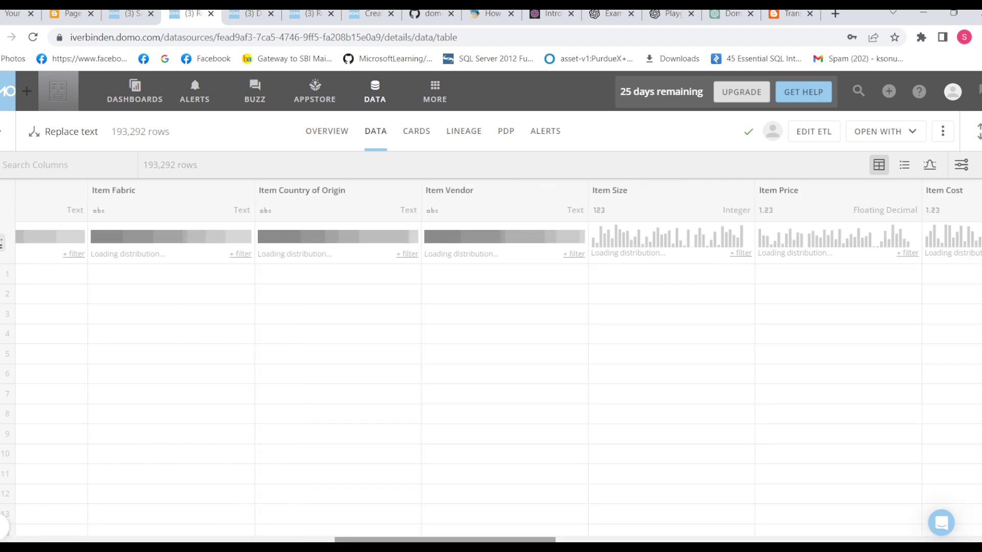
pyautogui.hscroll(15, 498, 358)
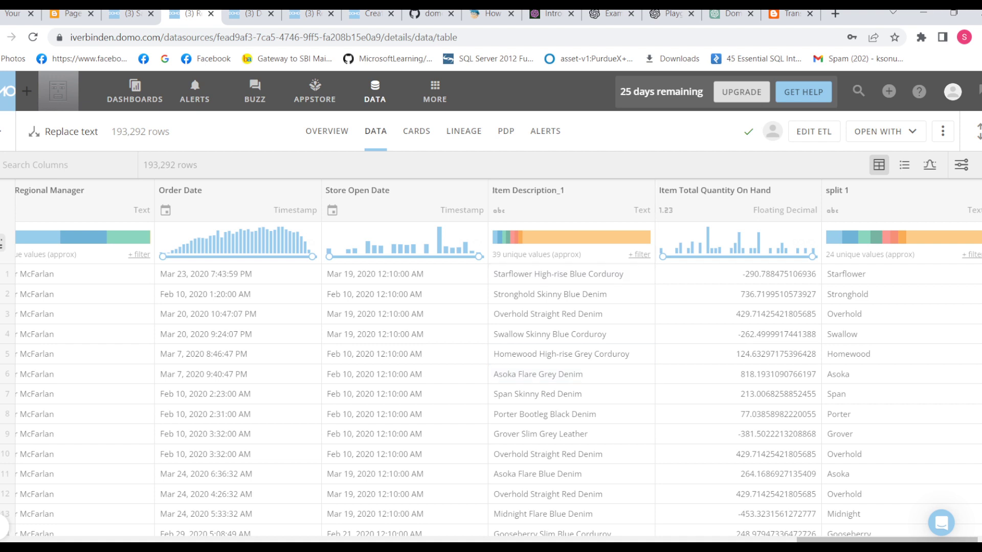
# Reopen the ETL's Split Column configuration and add a second new column named "split 2"
pyautogui.click(796, 131)
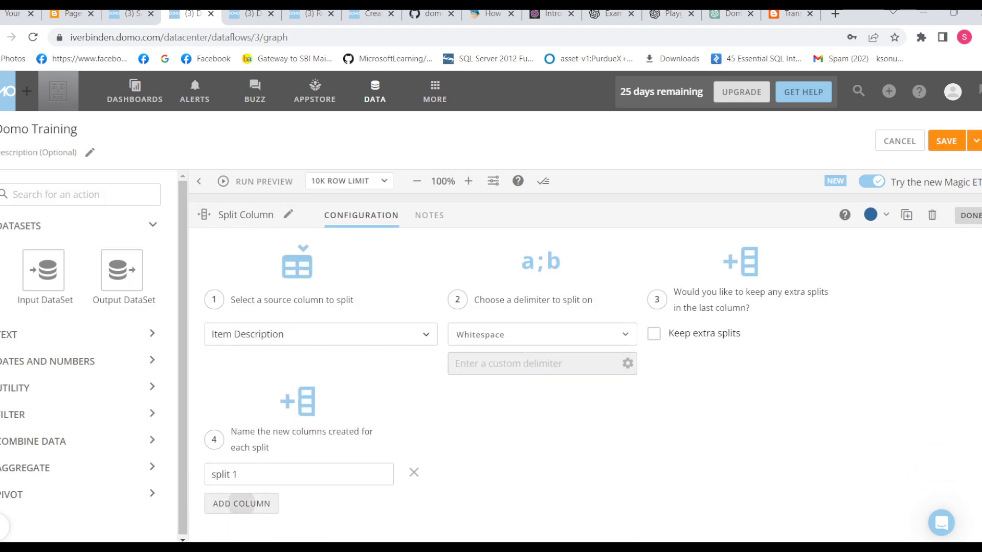
pyautogui.click(242, 504)
pyautogui.write('sp')
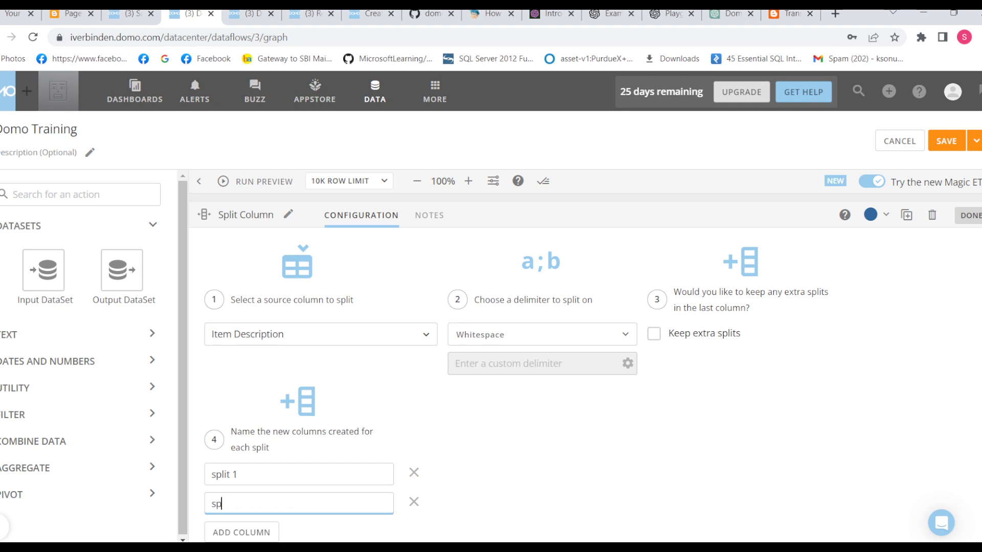
pyautogui.write('lit 2')
# Save and run the dataflow with the second split column
pyautogui.click(977, 141)
pyautogui.click(944, 168)
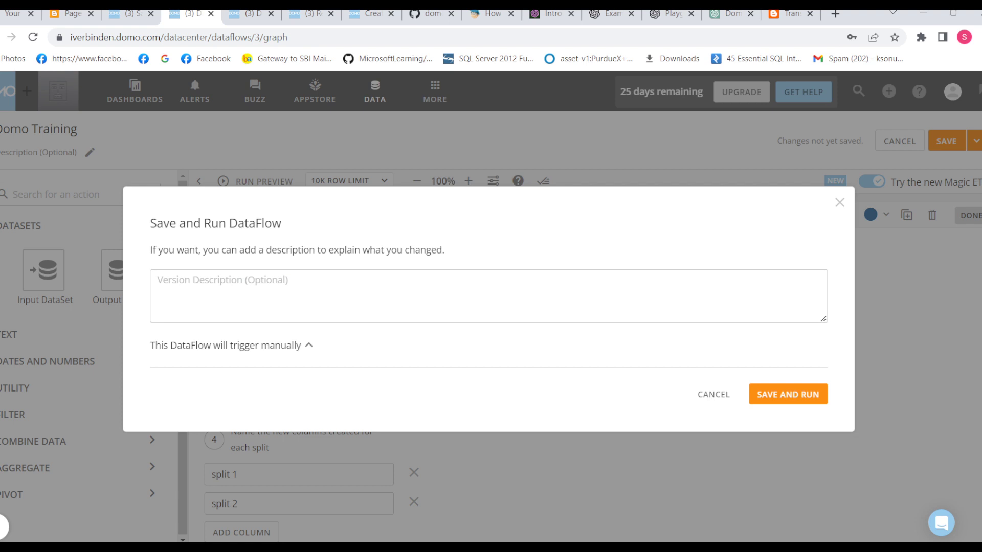
pyautogui.click(788, 394)
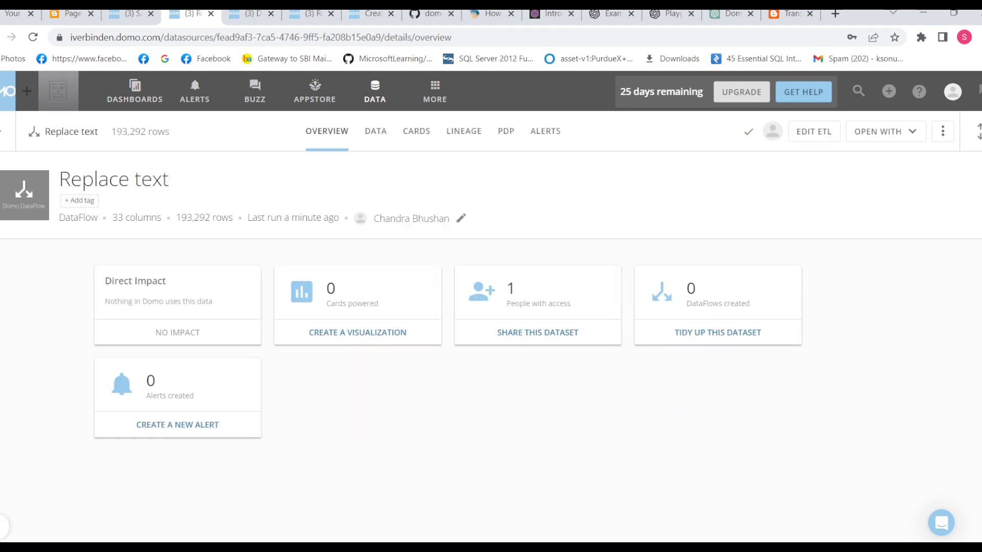
# View the Replace text dataset's table and compare the split 1 and split 2 columns with the item descriptions in Sample Retail Data
pyautogui.click(375, 130)
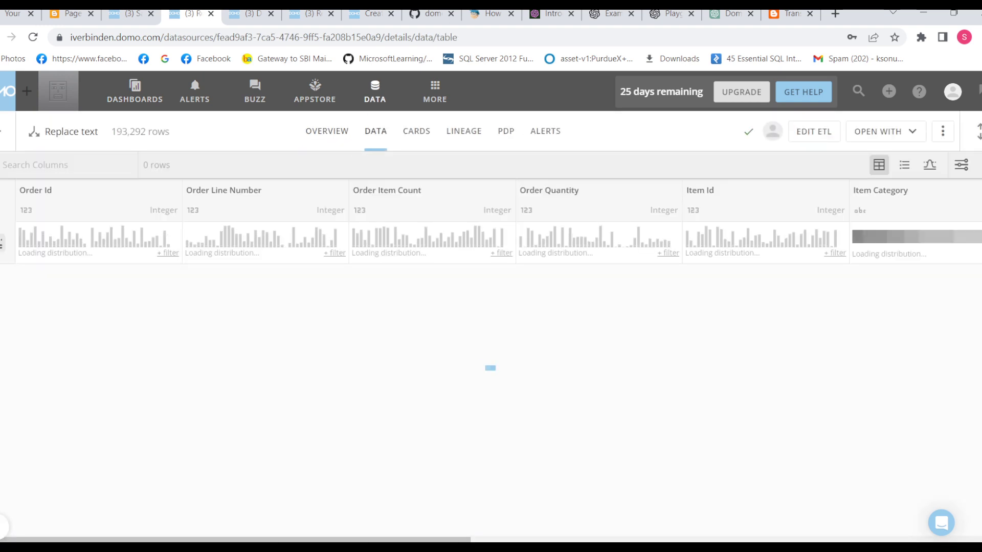
pyautogui.hscroll(10, 491, 358)
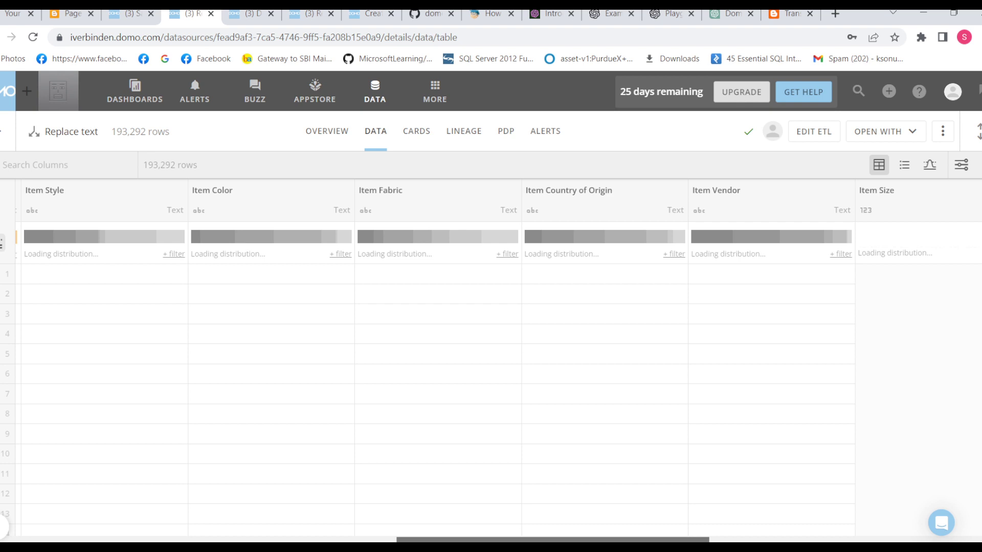
pyautogui.hscroll(10, 491, 358)
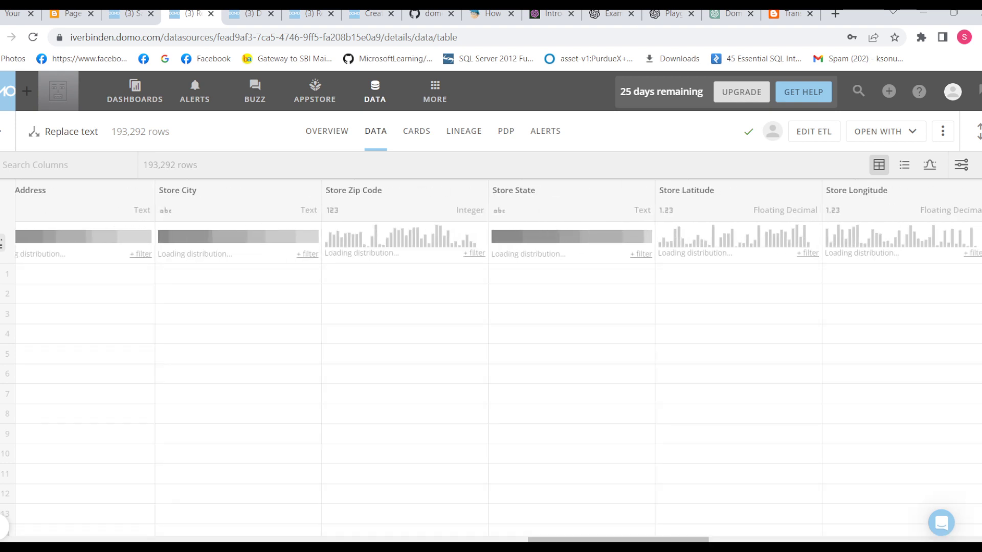
pyautogui.hscroll(10, 491, 358)
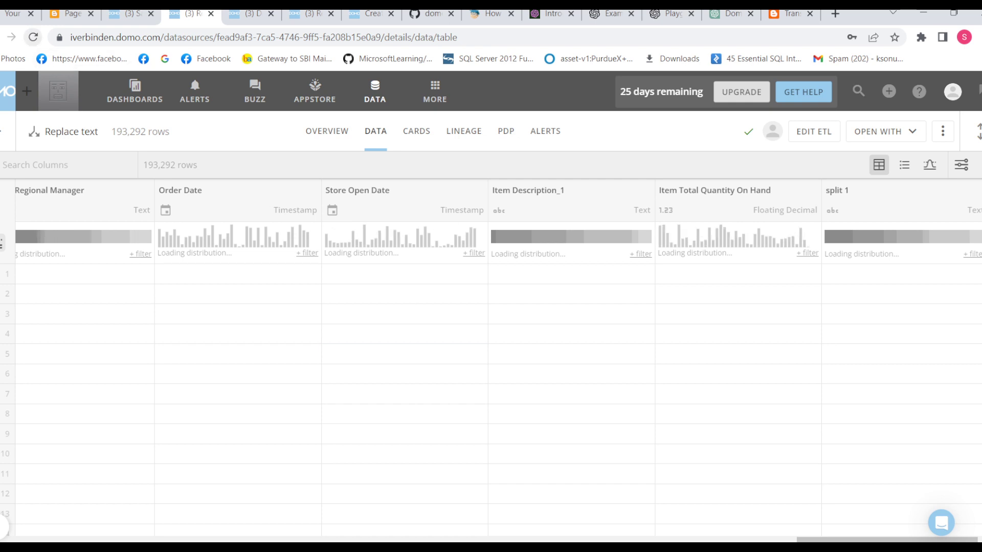
pyautogui.click(238, 313)
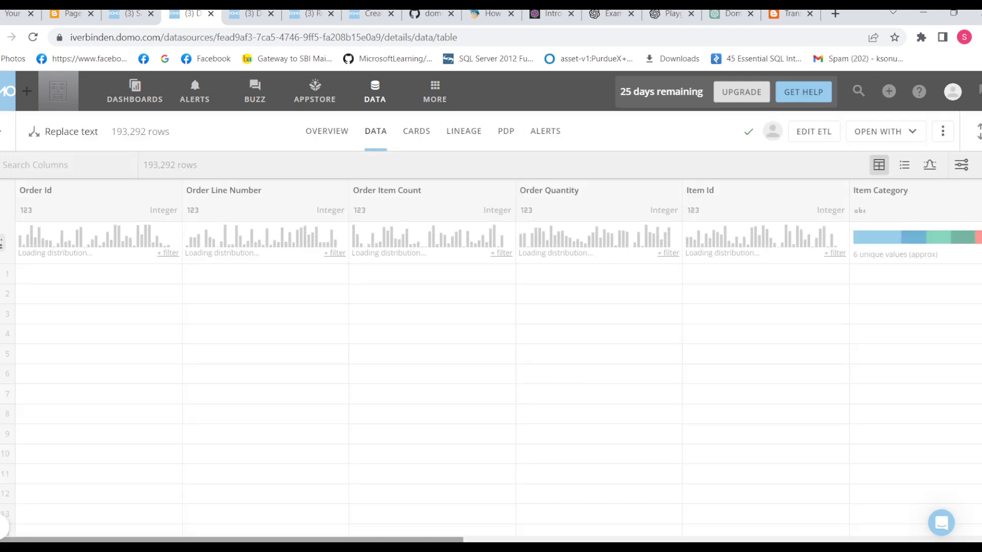
pyautogui.hscroll(10, 491, 358)
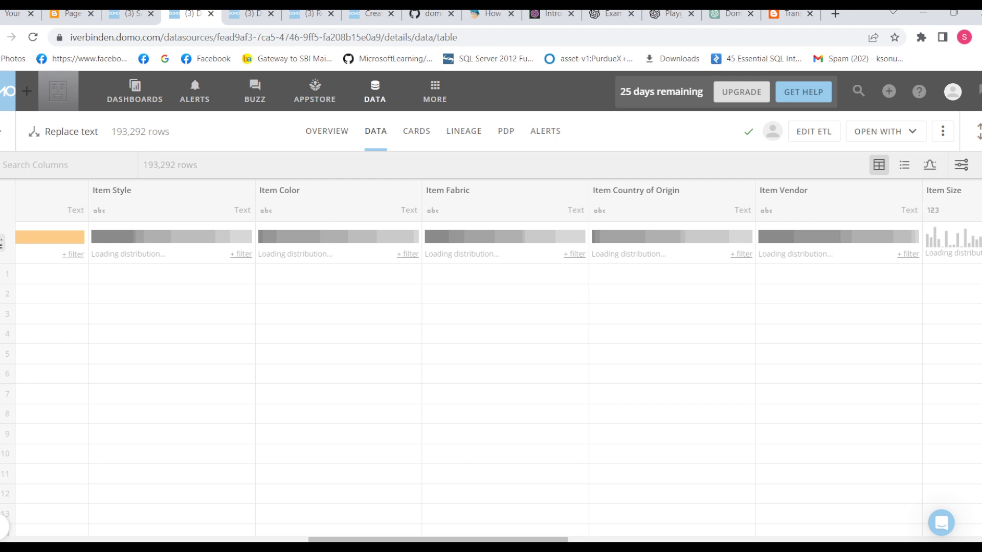
pyautogui.hscroll(10, 491, 358)
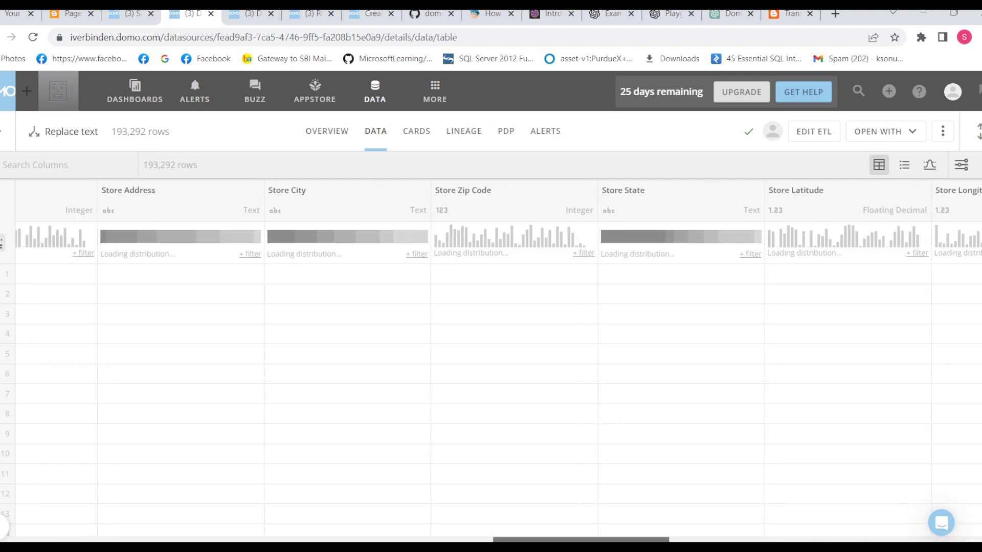
pyautogui.hscroll(10, 491, 358)
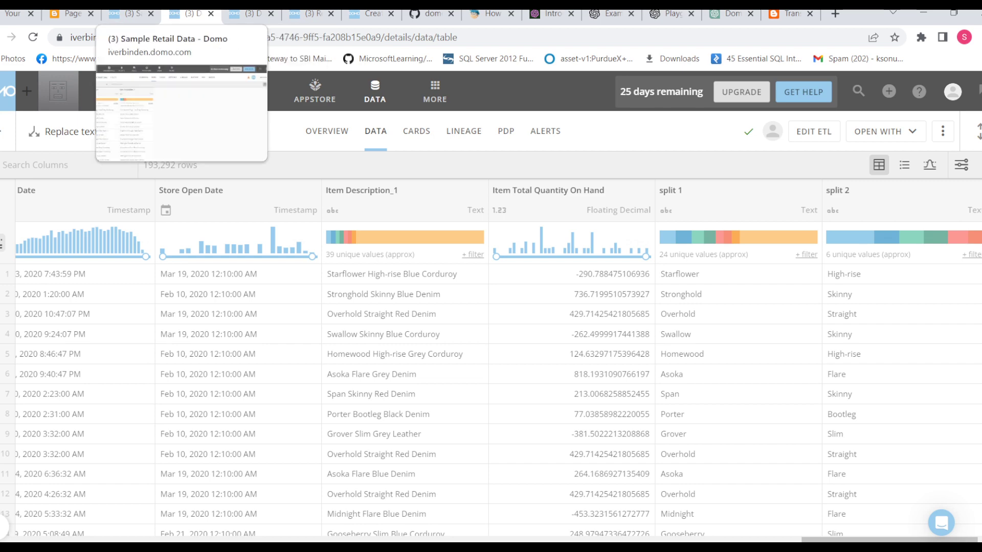
pyautogui.click(131, 14)
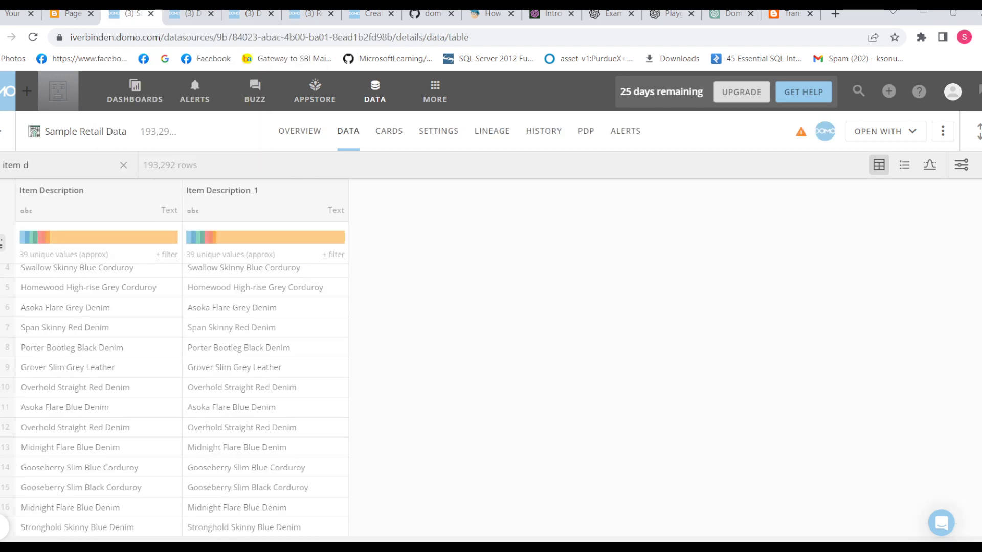
pyautogui.hotkey('ctrl', 'Tab')
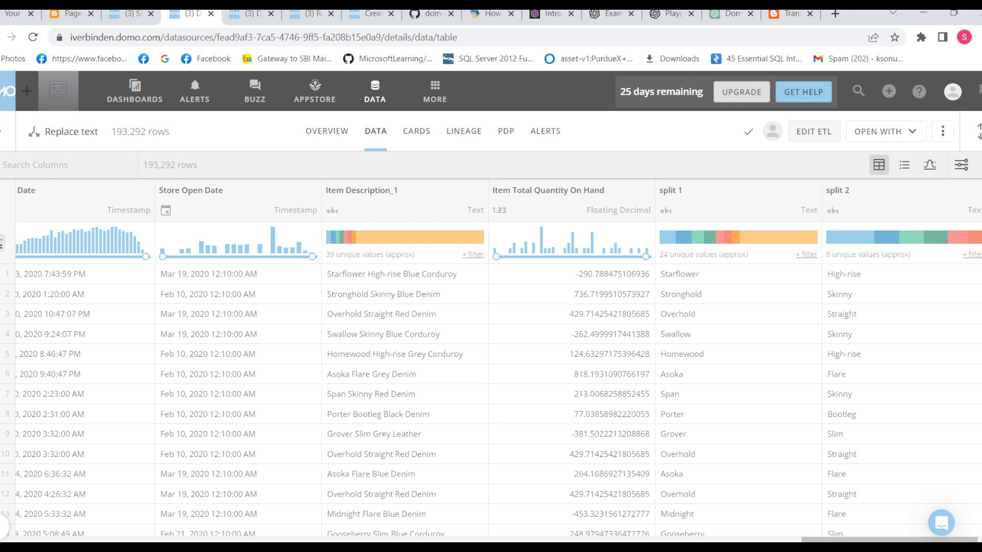
# Reopen the dataflow's Split Column configuration and add a third new column named "split 3", checking the source item descriptions
pyautogui.hotkey('alt', 'Left')
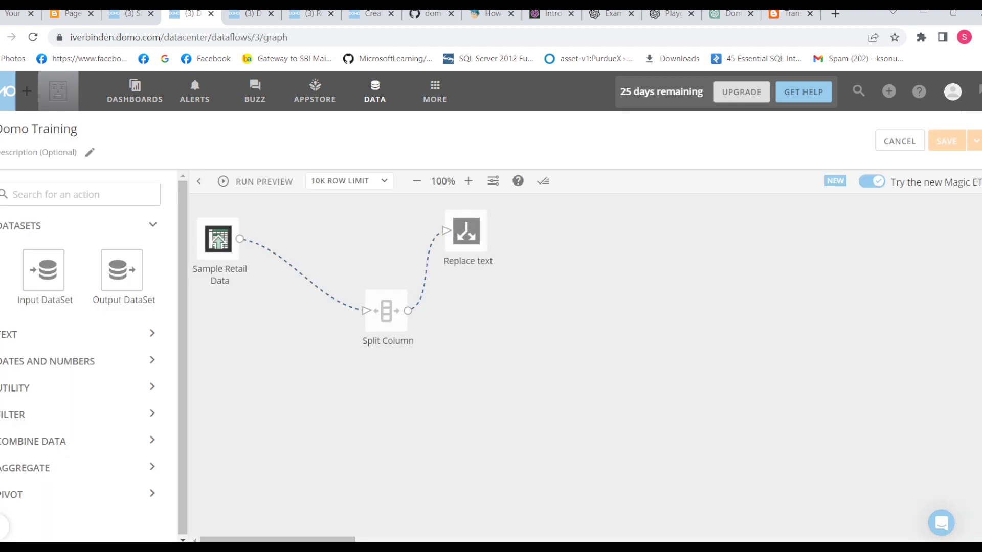
pyautogui.click(386, 311)
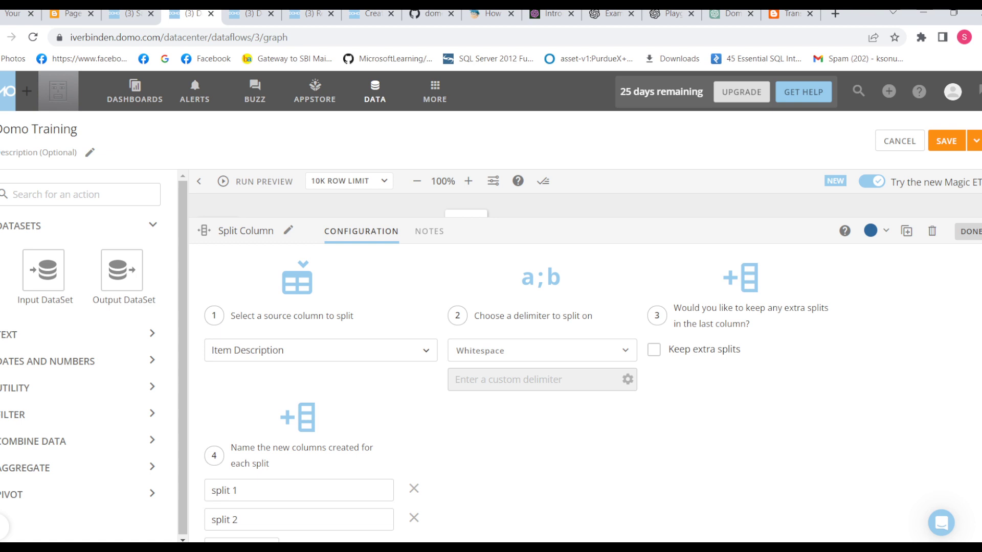
pyautogui.scroll(-1, 517, 394)
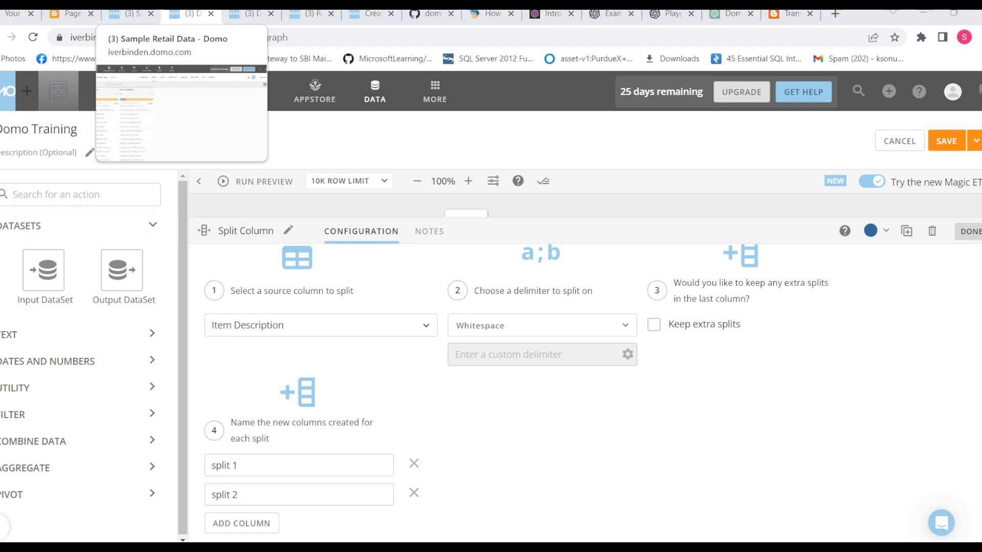
pyautogui.click(131, 13)
pyautogui.hotkey('ctrl', 'Tab')
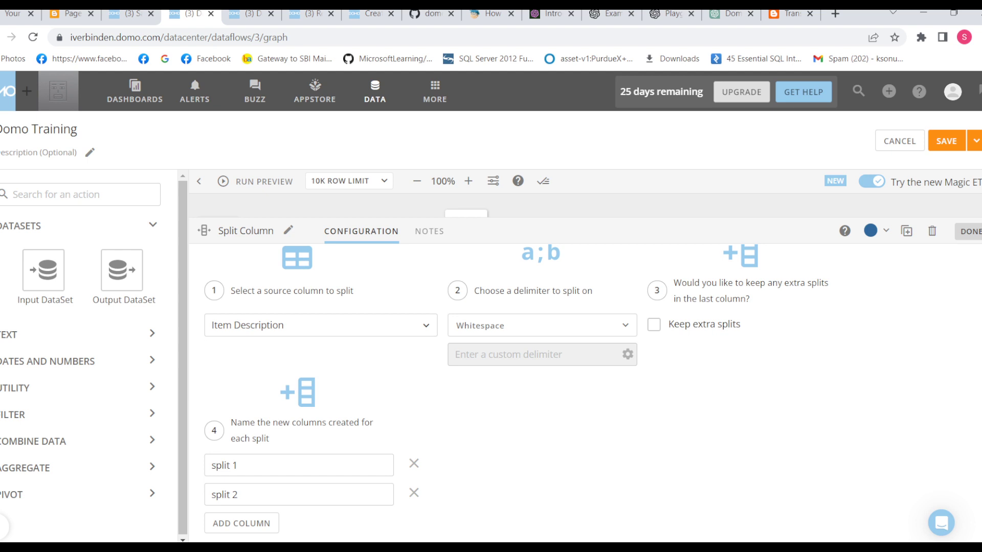
pyautogui.click(242, 523)
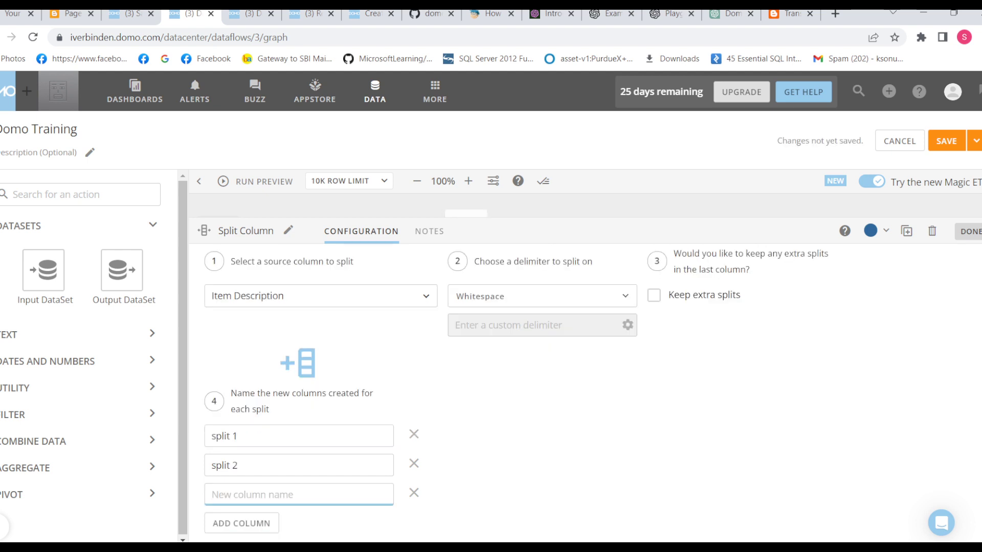
pyautogui.write('split 3')
pyautogui.hotkey('ctrl', 'shift', 'Tab')
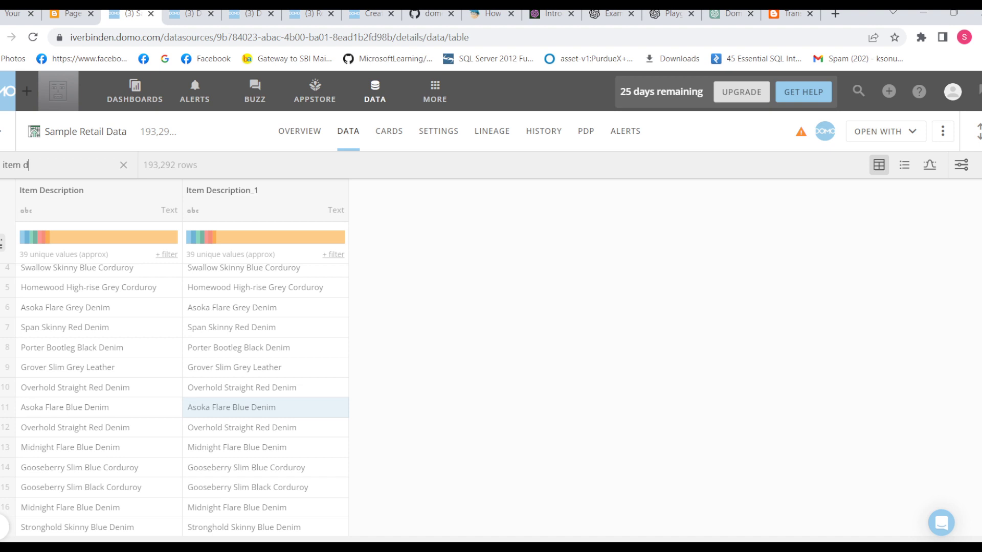
pyautogui.click(192, 14)
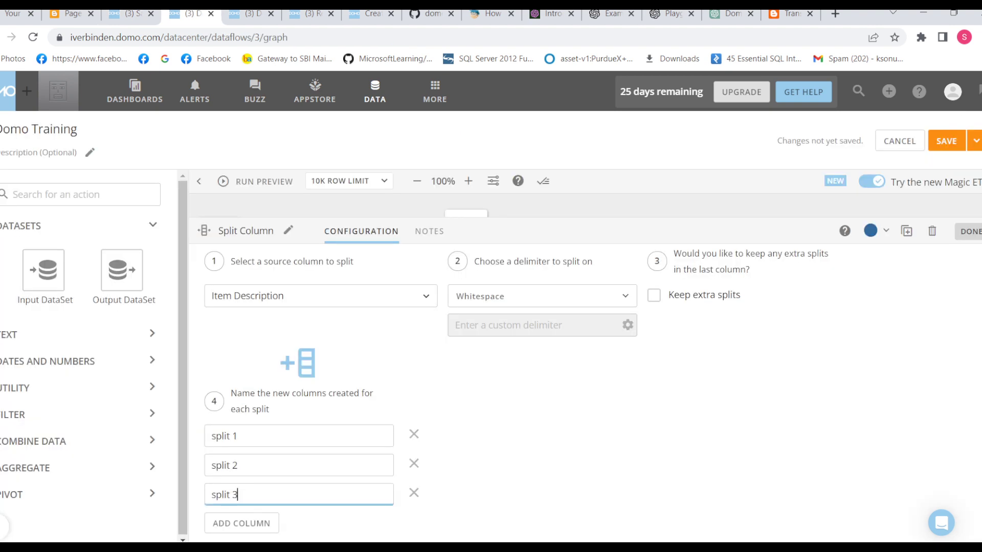
# Save and run the dataflow with the split 3 column, leaving the version description empty, and check its run history
pyautogui.click(976, 141)
pyautogui.click(943, 171)
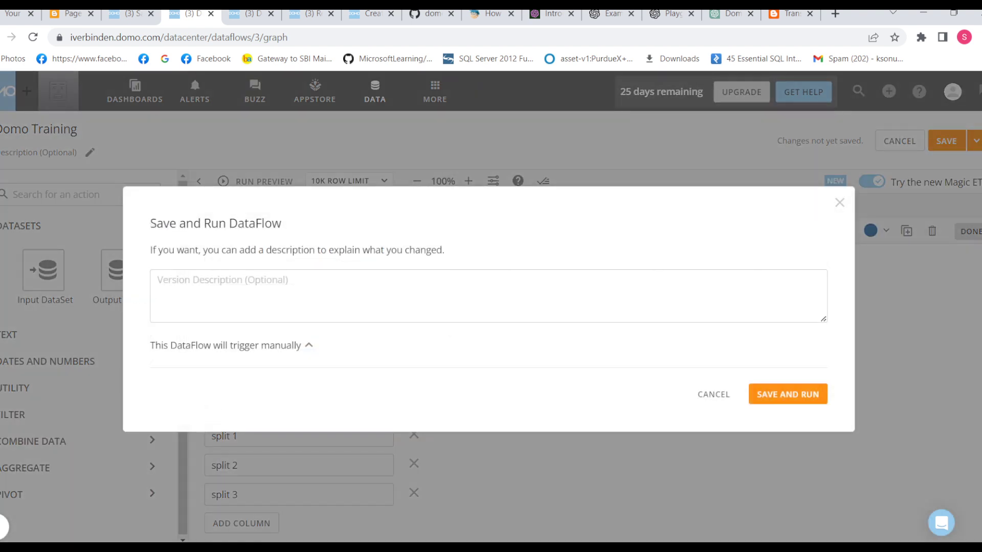
pyautogui.click(789, 395)
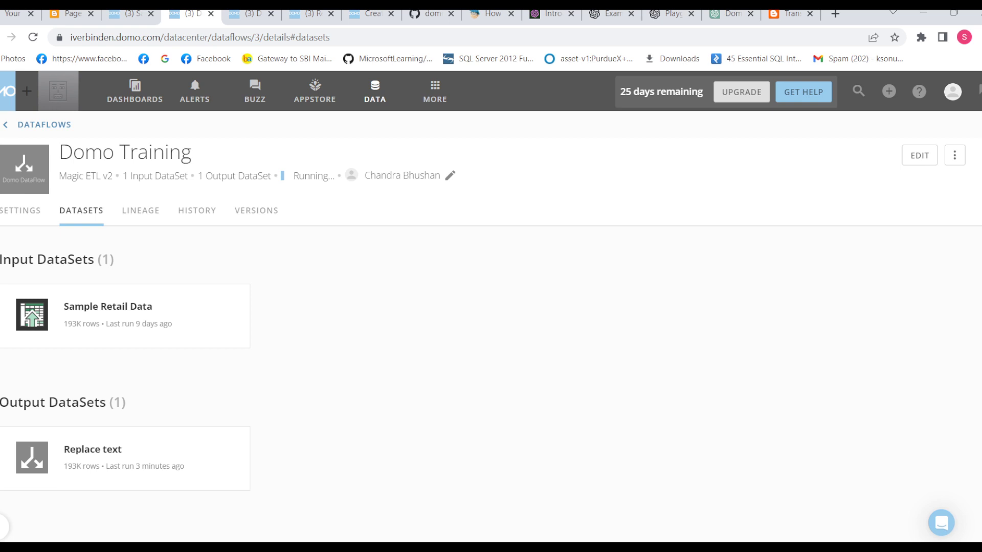
pyautogui.click(197, 210)
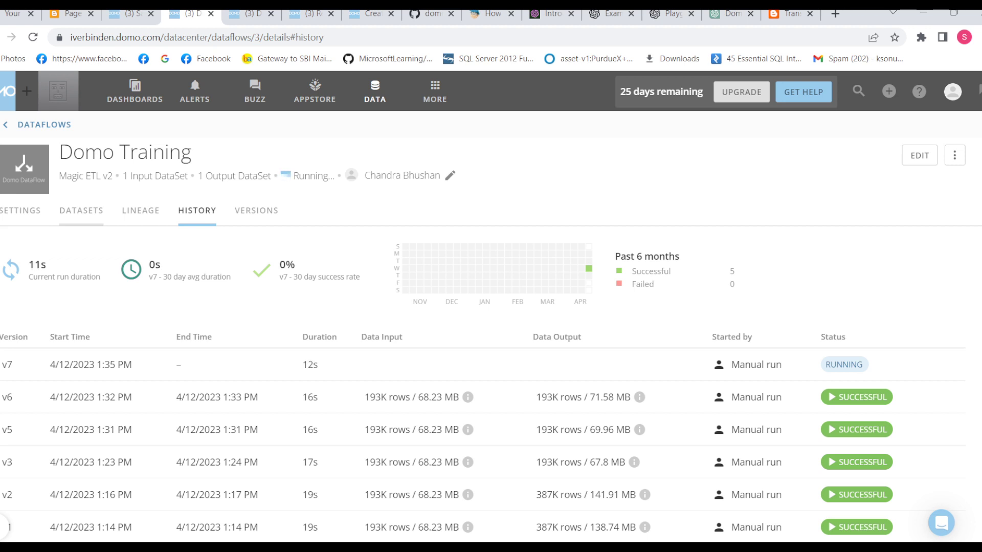
# Open the Replace text output dataset's table and compare split 1, split 2 and split 3 with Item Description_1
pyautogui.click(81, 210)
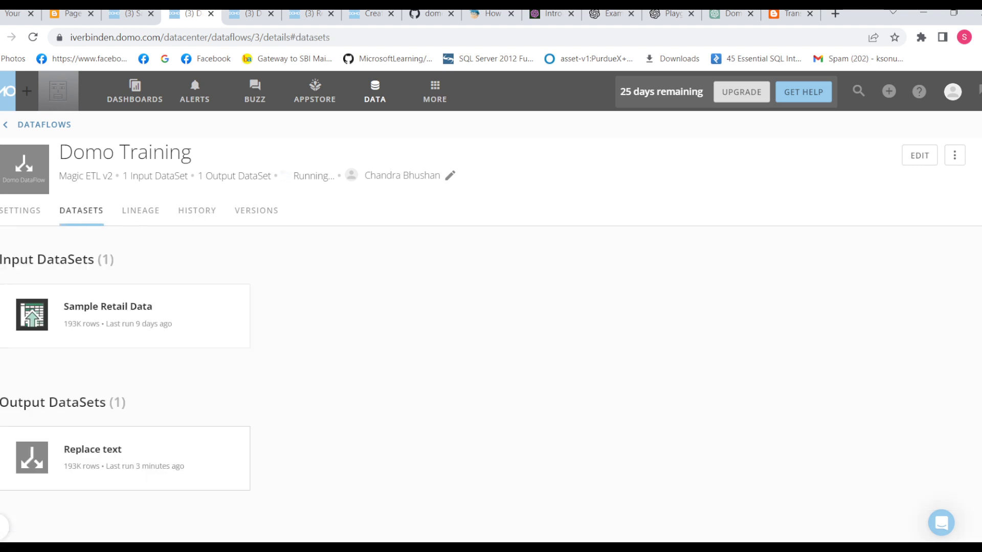
pyautogui.click(109, 450)
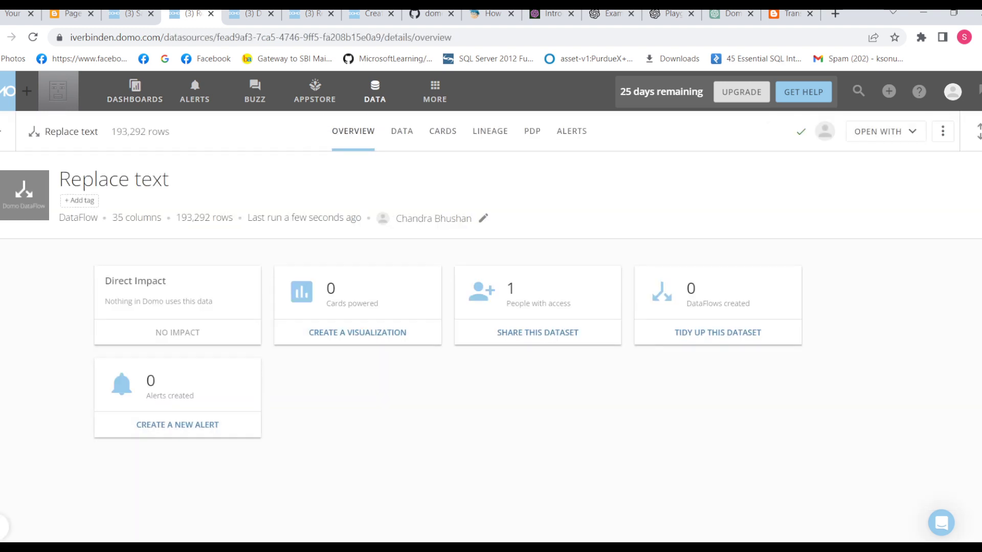
pyautogui.click(376, 131)
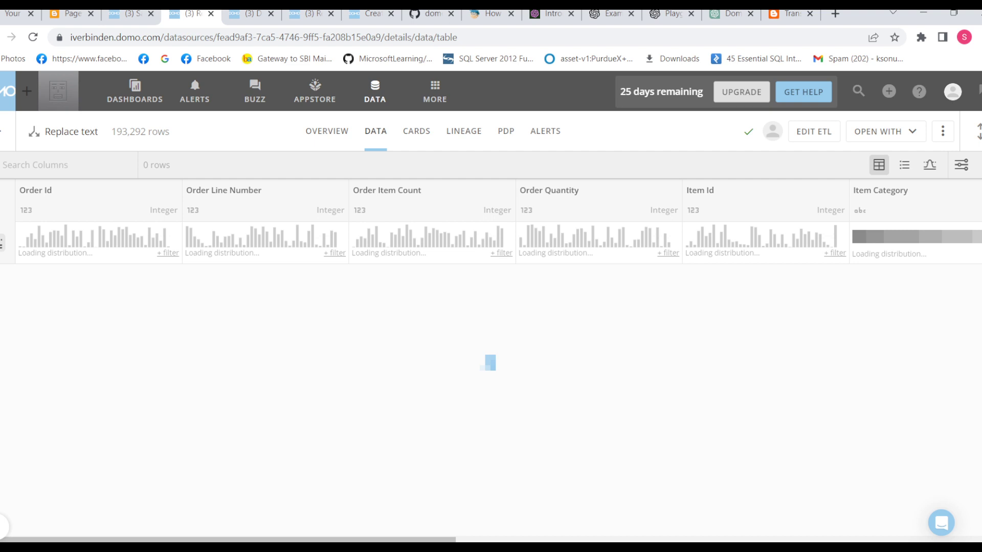
pyautogui.moveTo(72, 527)
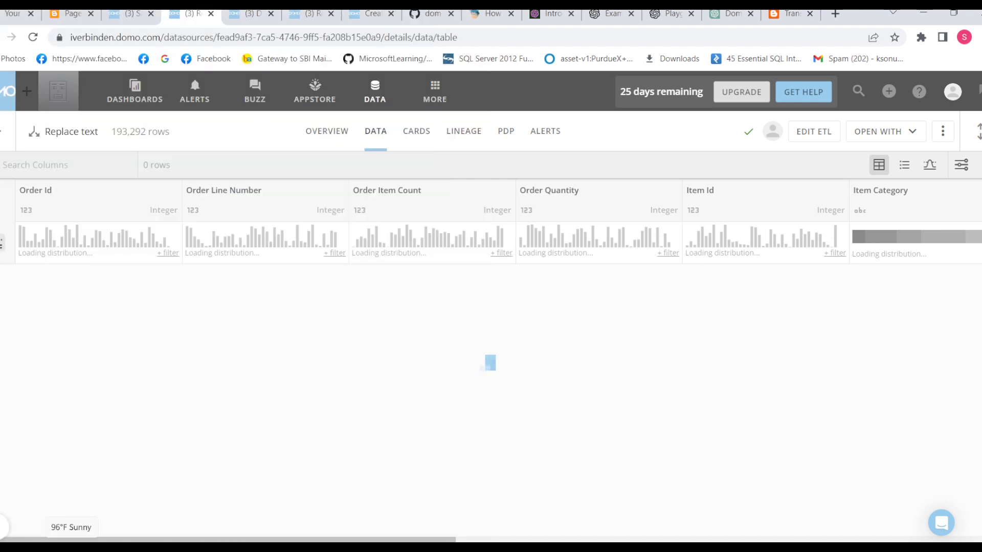
pyautogui.hscroll(10, 491, 230)
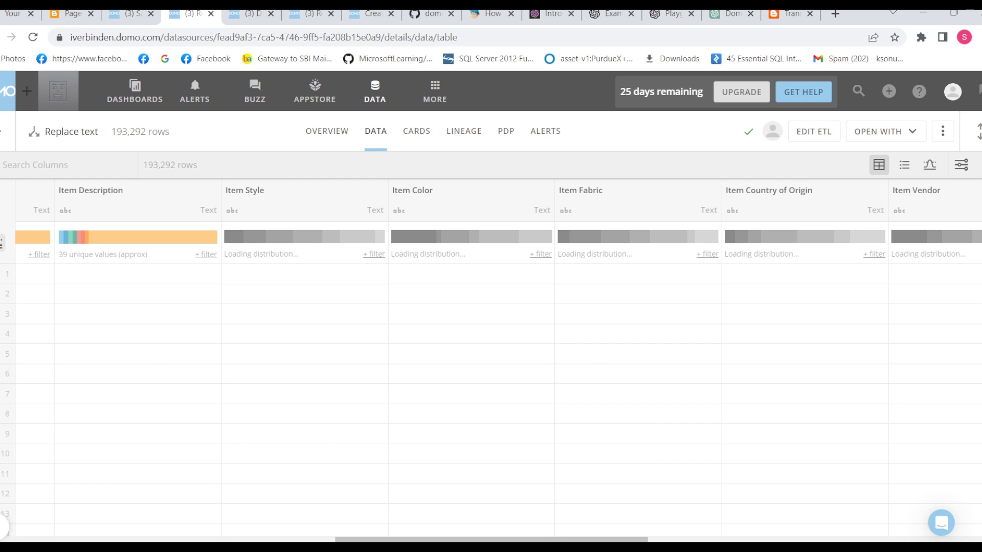
pyautogui.hscroll(10, 805, 494)
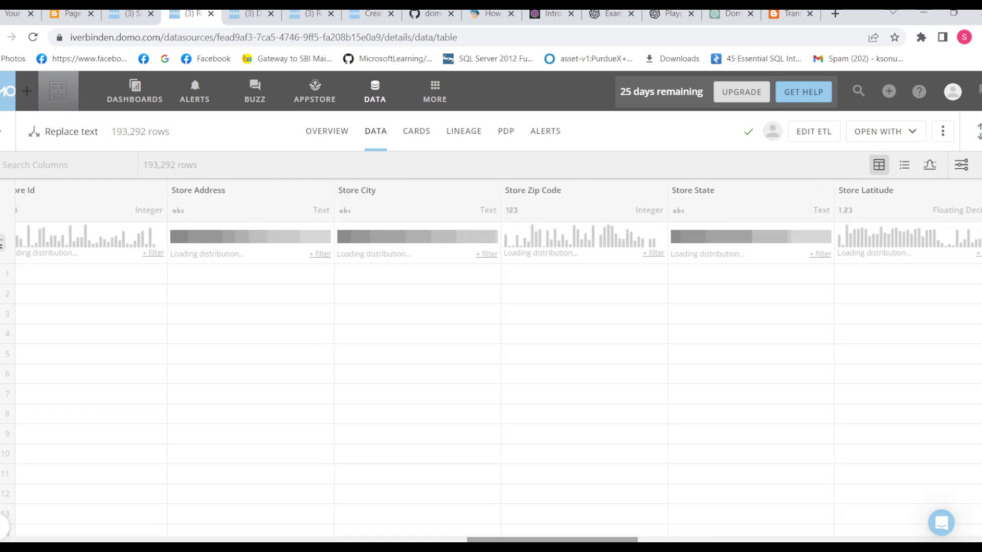
pyautogui.hscroll(5, 491, 230)
pyautogui.hscroll(3, 491, 230)
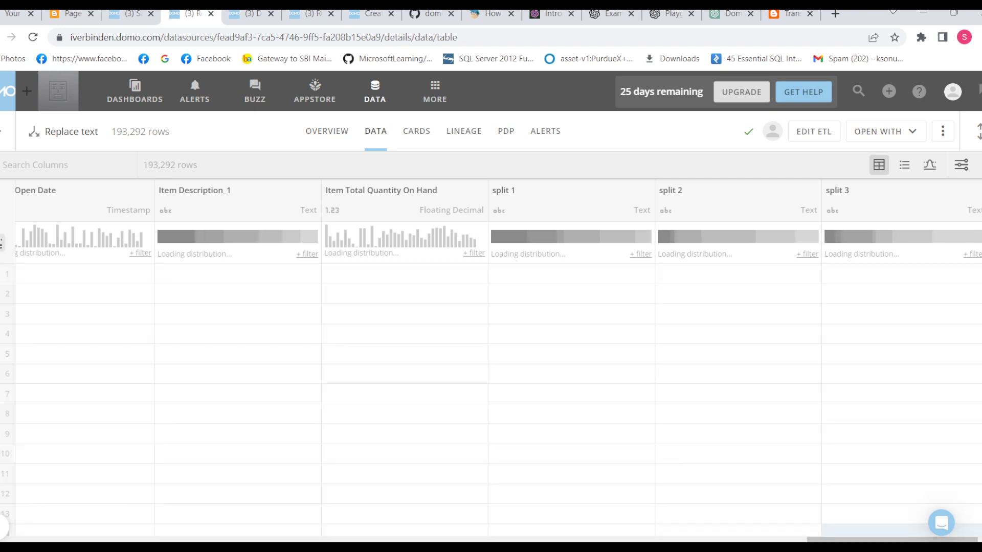
pyautogui.press('Escape')
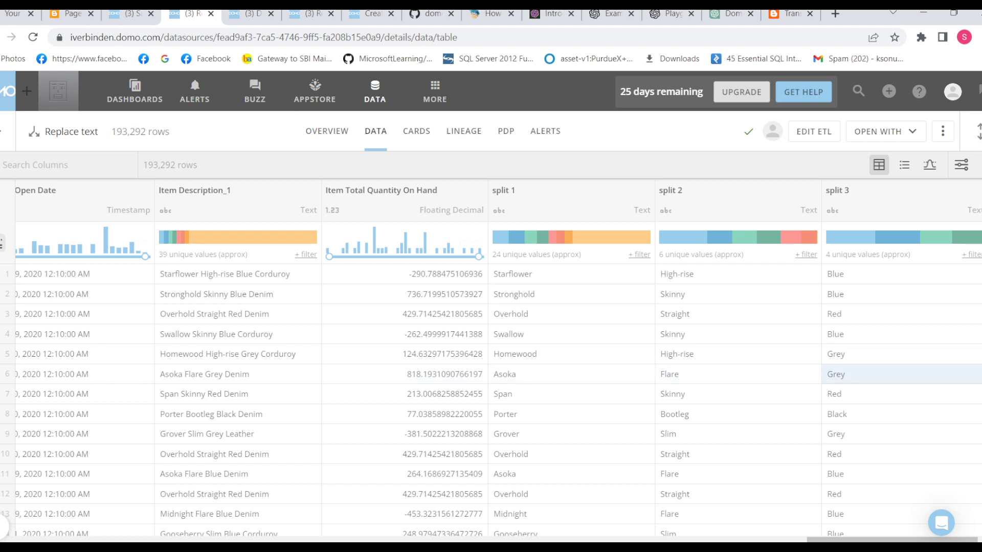
# Reopen the ETL's Split Column configuration and enable keeping extra splits in the last column
pyautogui.click(814, 131)
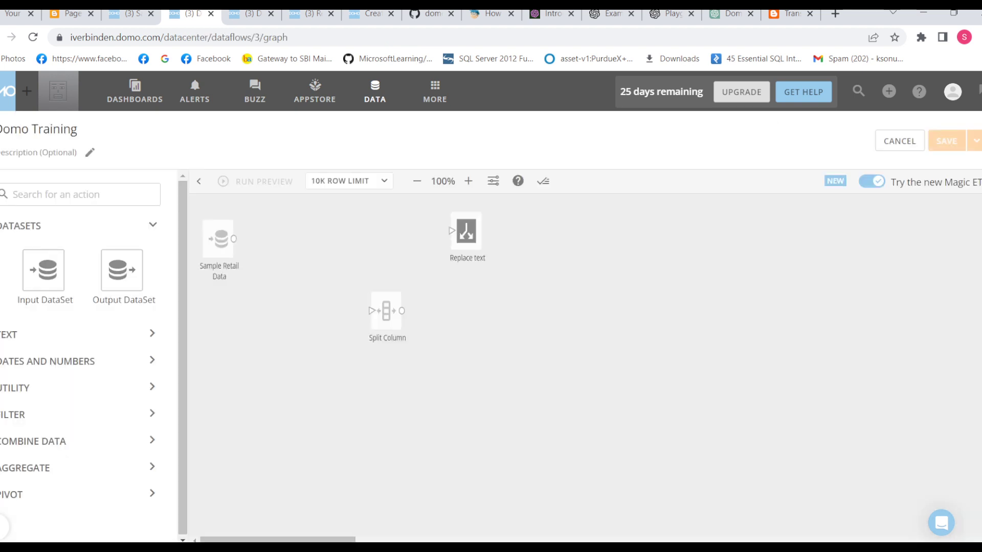
pyautogui.click(386, 311)
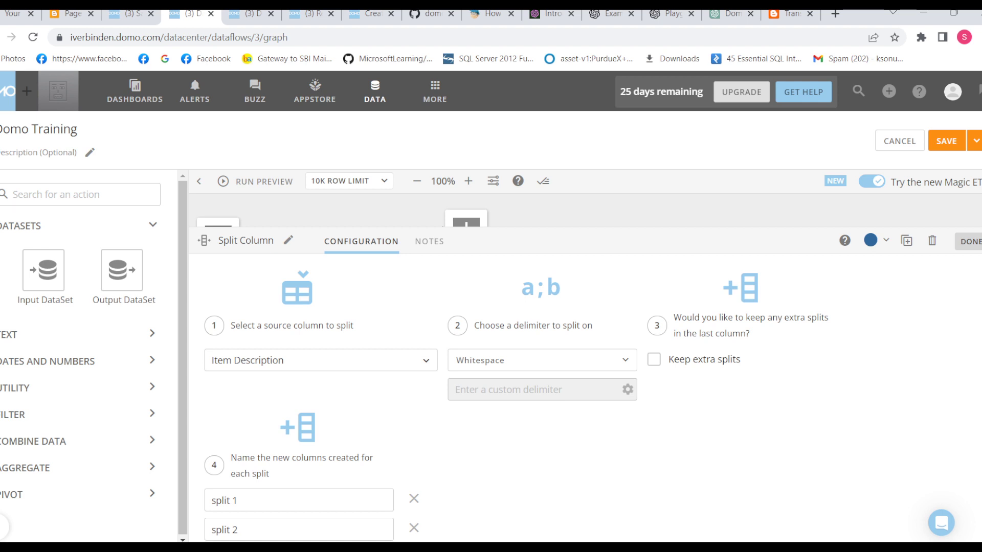
pyautogui.click(654, 359)
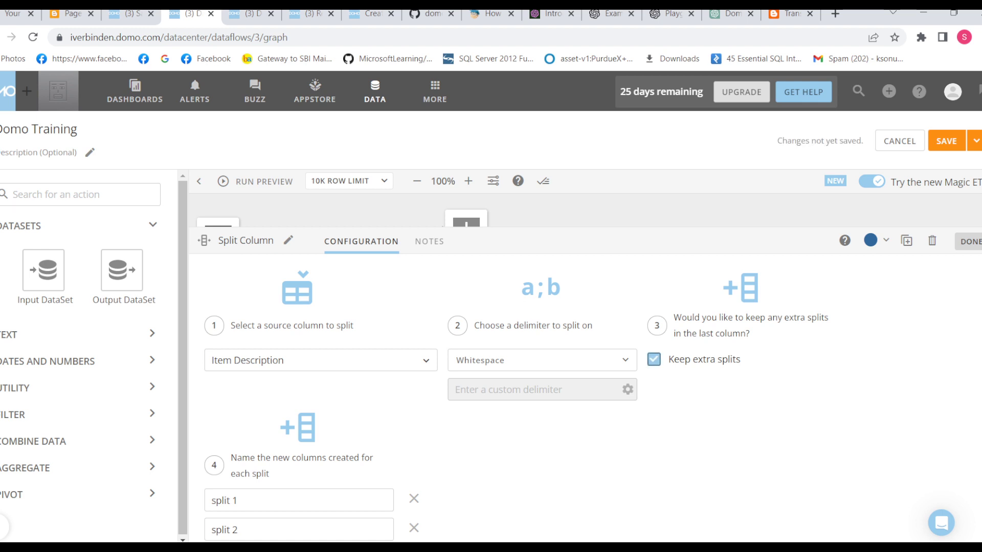
pyautogui.click(969, 242)
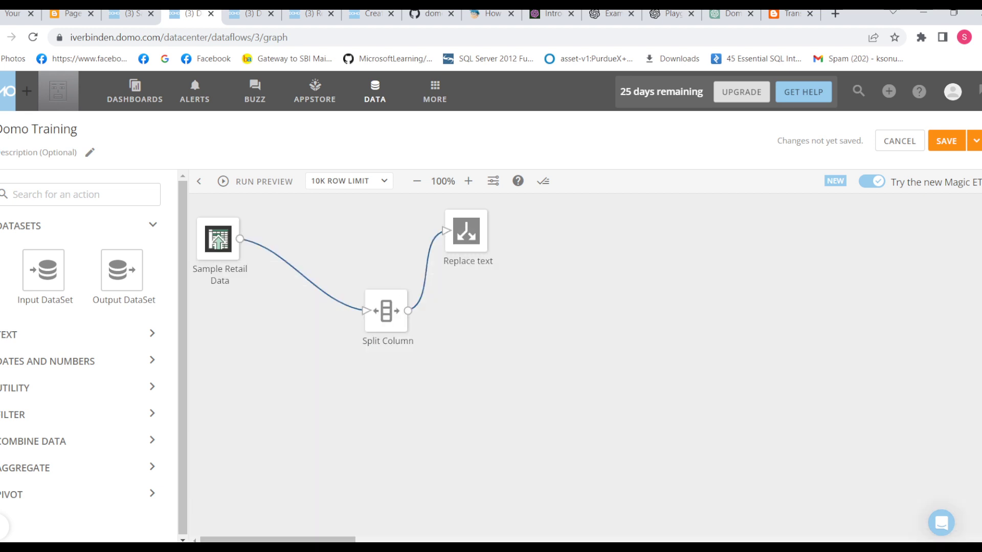
# Save and run the dataflow with extra splits kept, without a version description, and view its run history
pyautogui.click(976, 141)
pyautogui.click(943, 169)
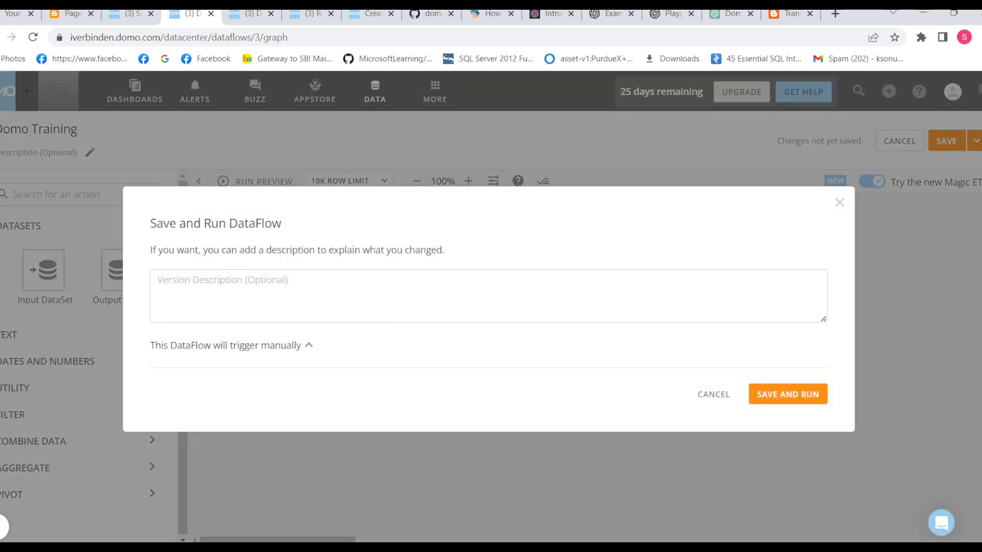
pyautogui.click(788, 394)
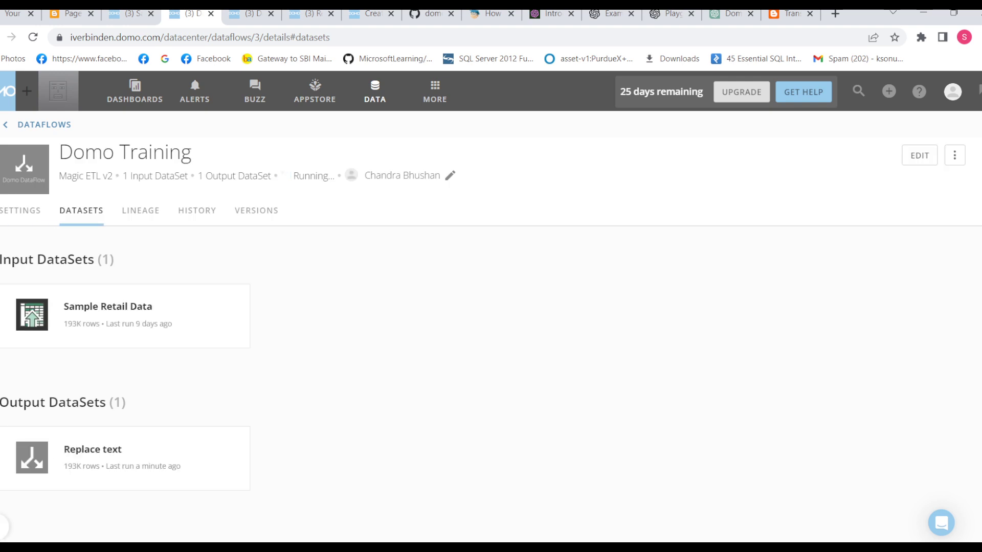
pyautogui.click(197, 210)
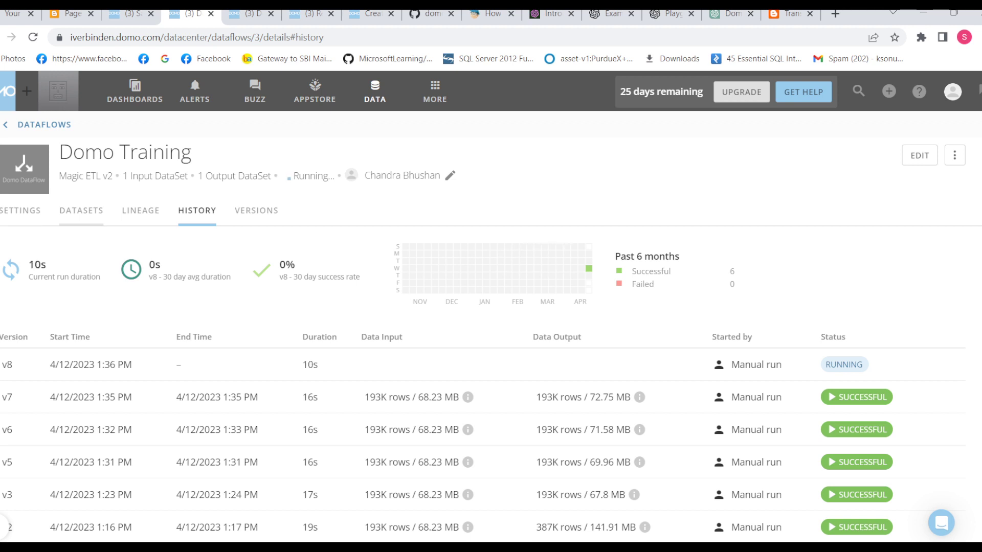
# Open the data table of the Replace text output dataset and examine the split 1, split 2 and split 3 columns beside Item Description_1
pyautogui.click(81, 211)
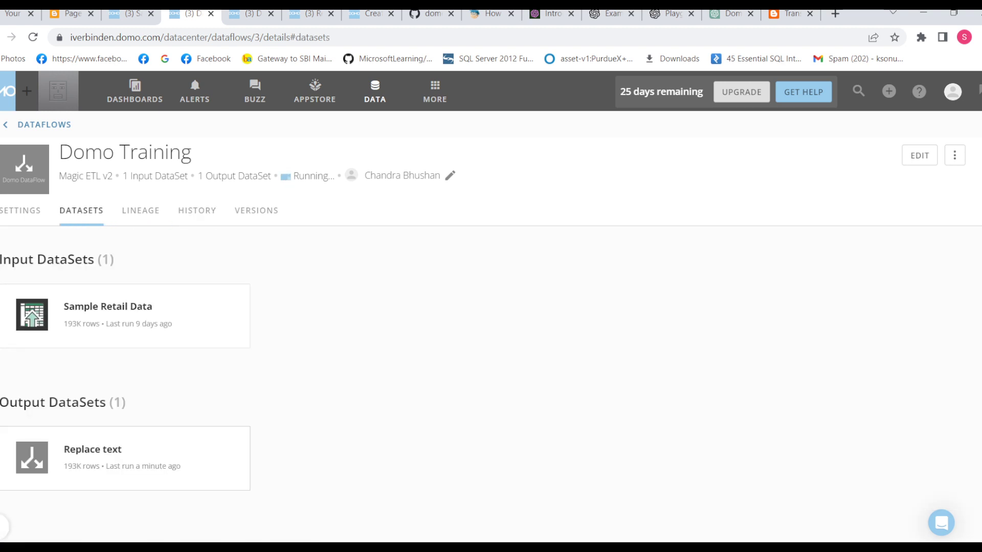
pyautogui.click(92, 447)
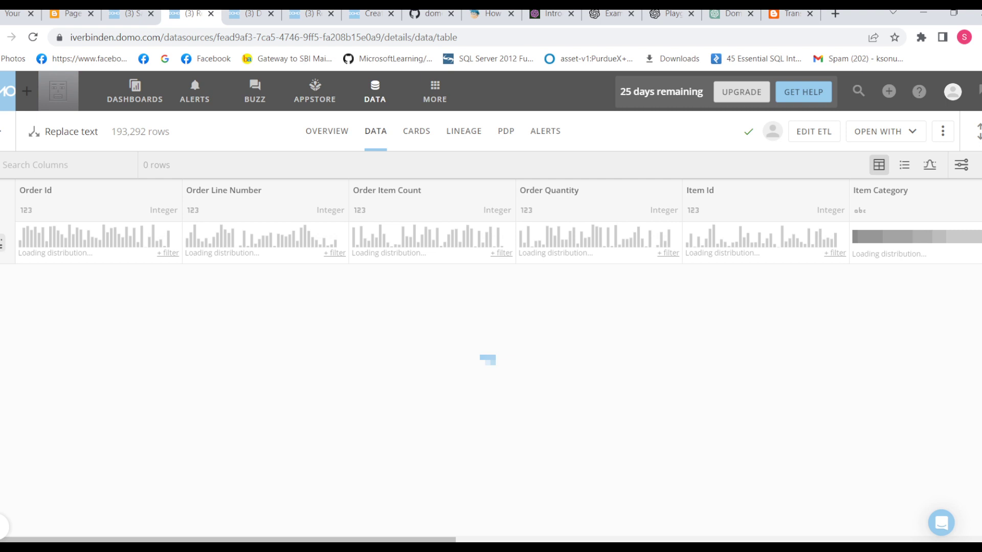
pyautogui.hscroll(15, 491, 358)
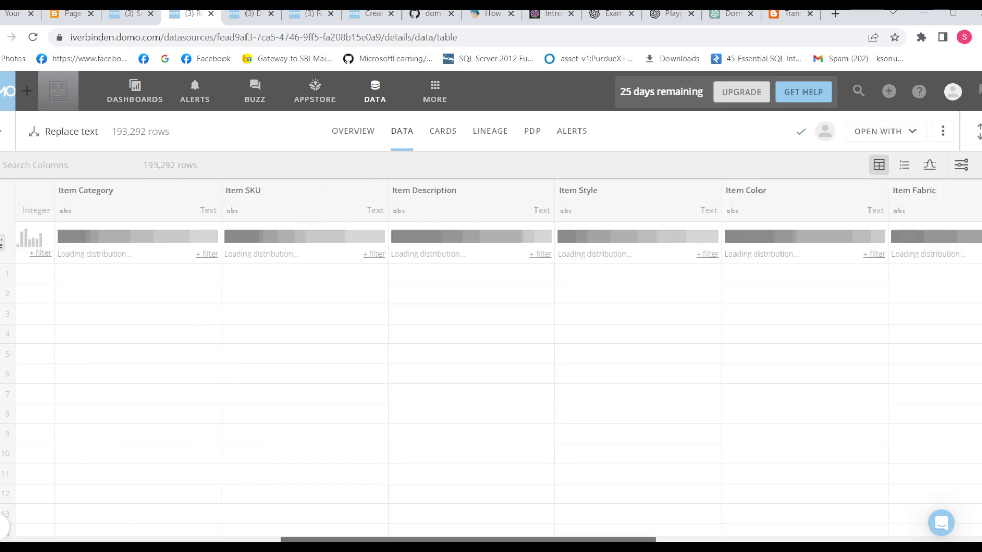
pyautogui.hscroll(20, 491, 358)
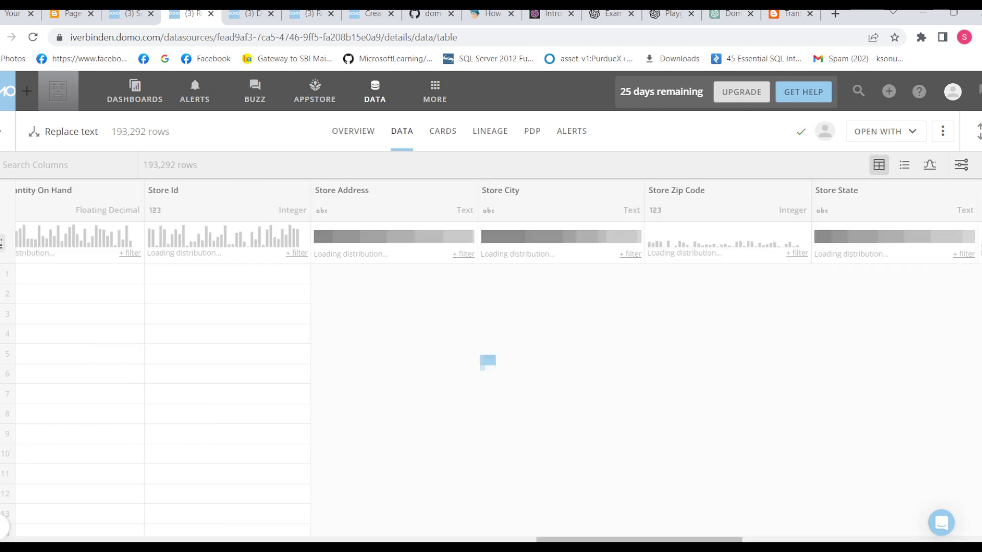
pyautogui.hscroll(20, 491, 358)
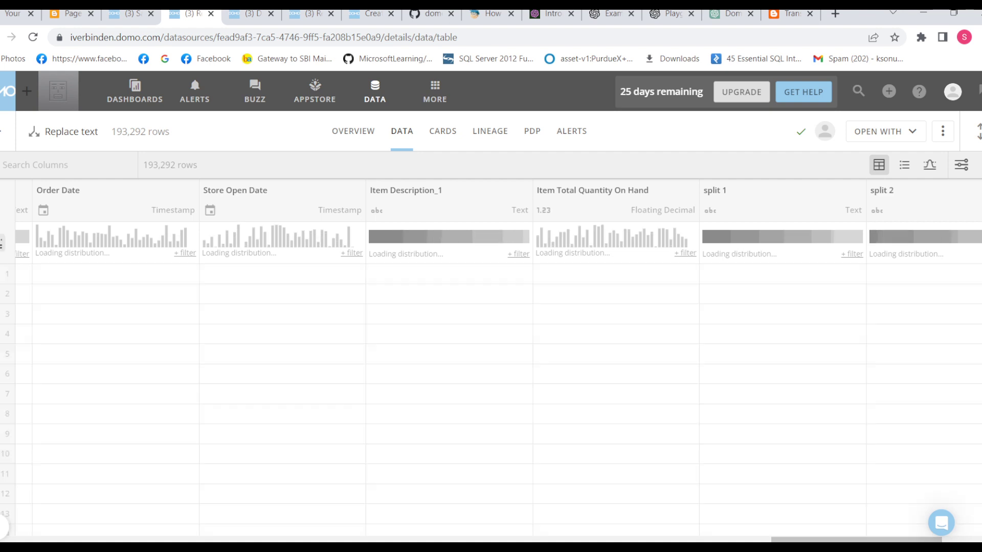
pyautogui.hscroll(5, 491, 358)
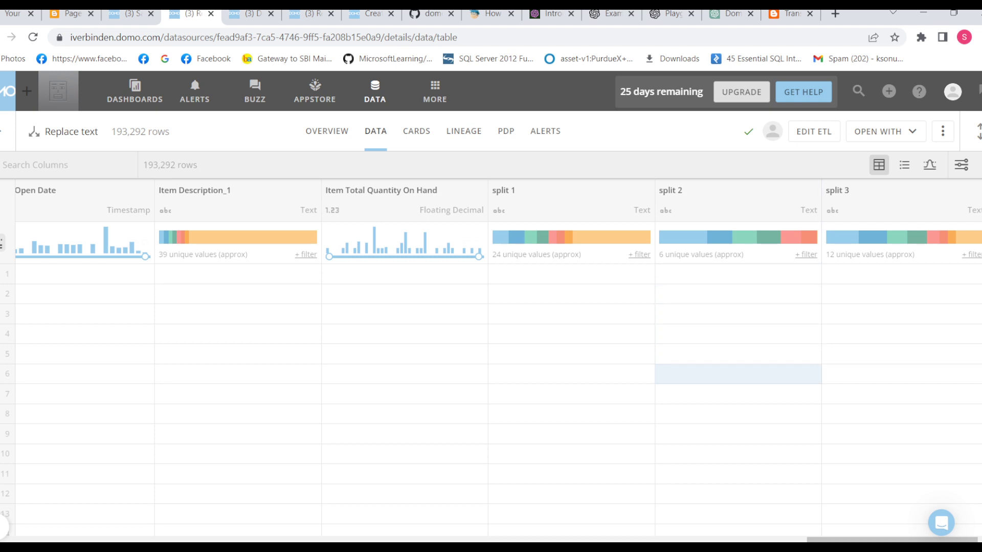
pyautogui.scroll(-7, 739, 379)
pyautogui.scroll(7, 491, 389)
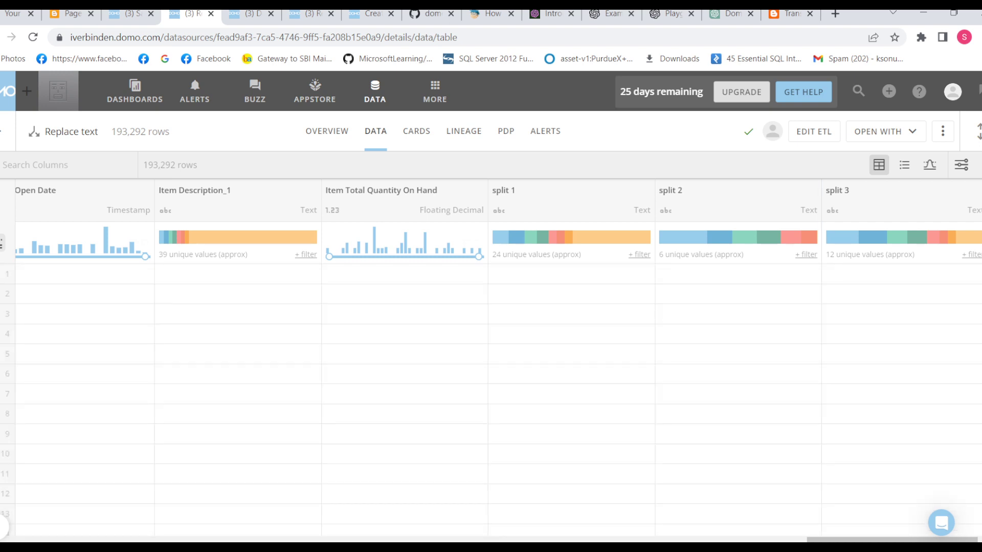